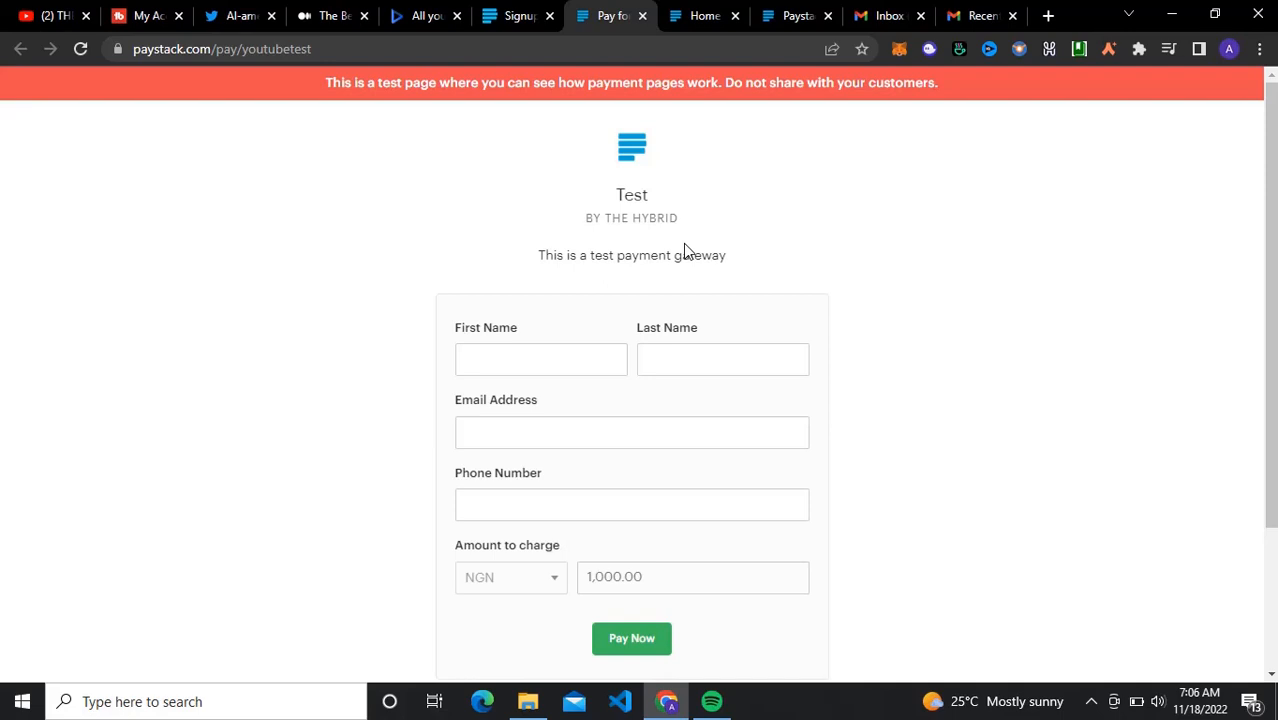
Go from the Paystack signup page to the login page.
left_click(505, 33)
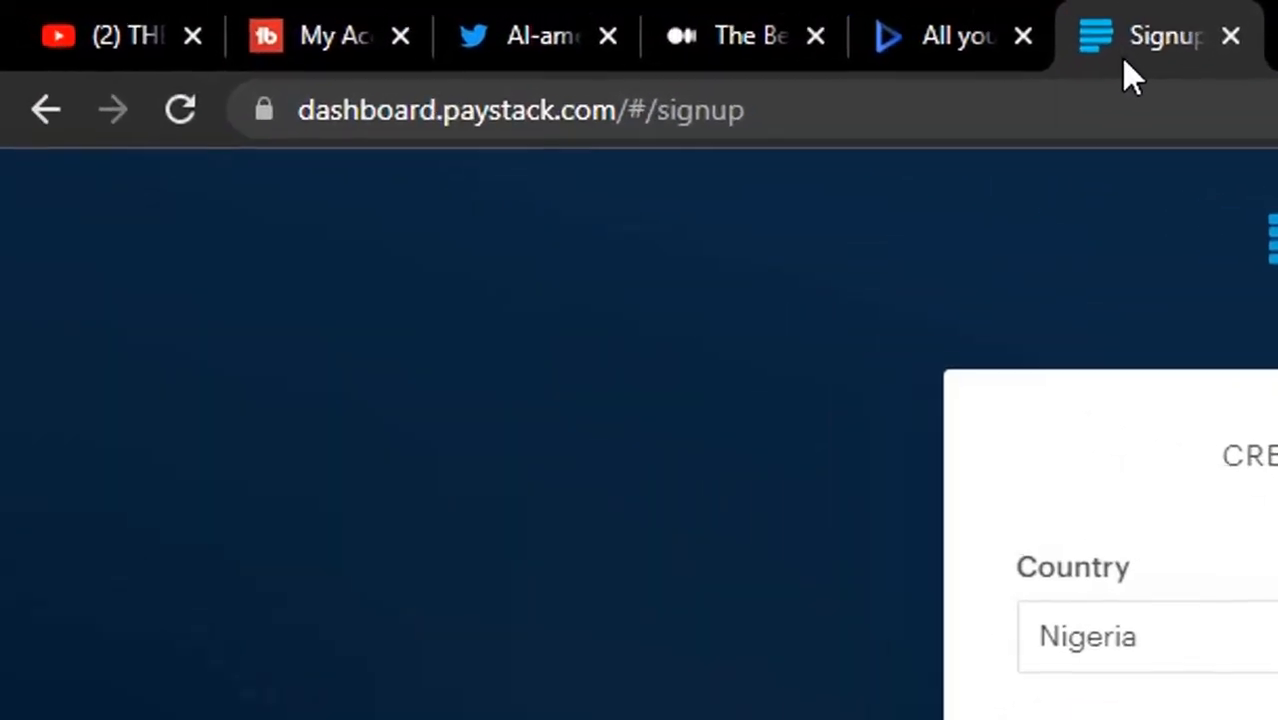
scroll(1258, 363, "down", 3)
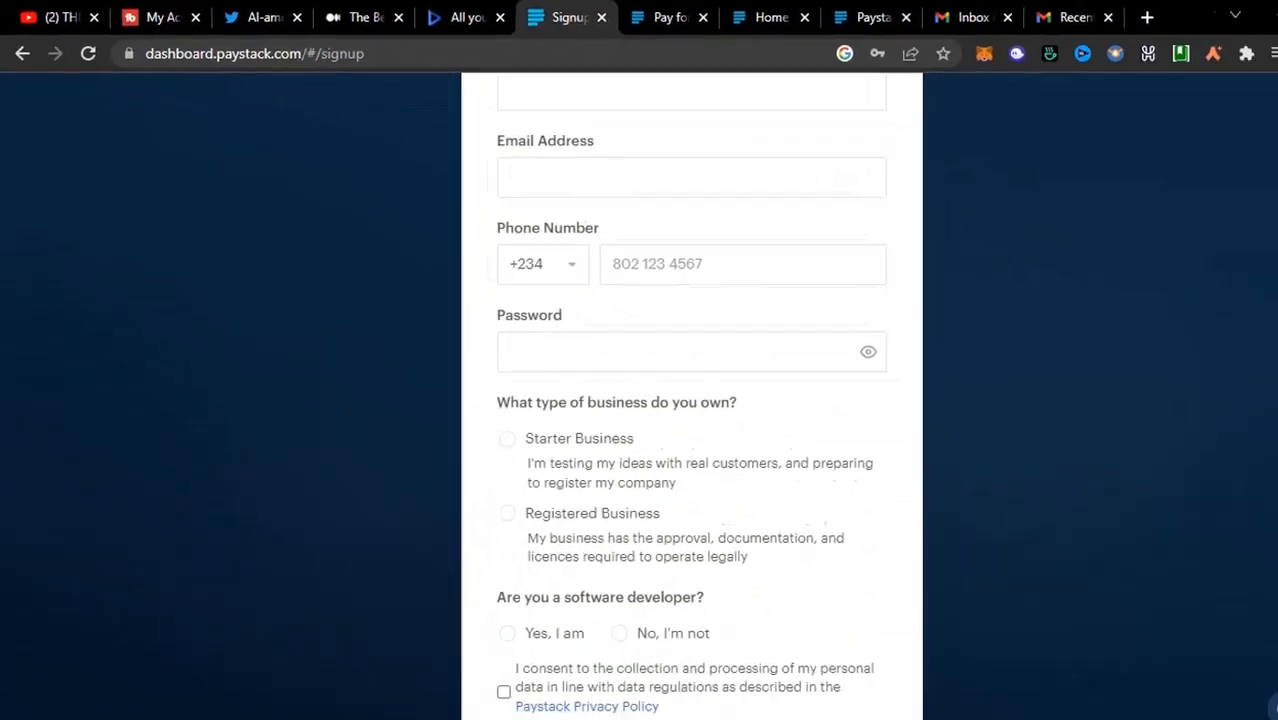
scroll(1258, 363, "down", 2)
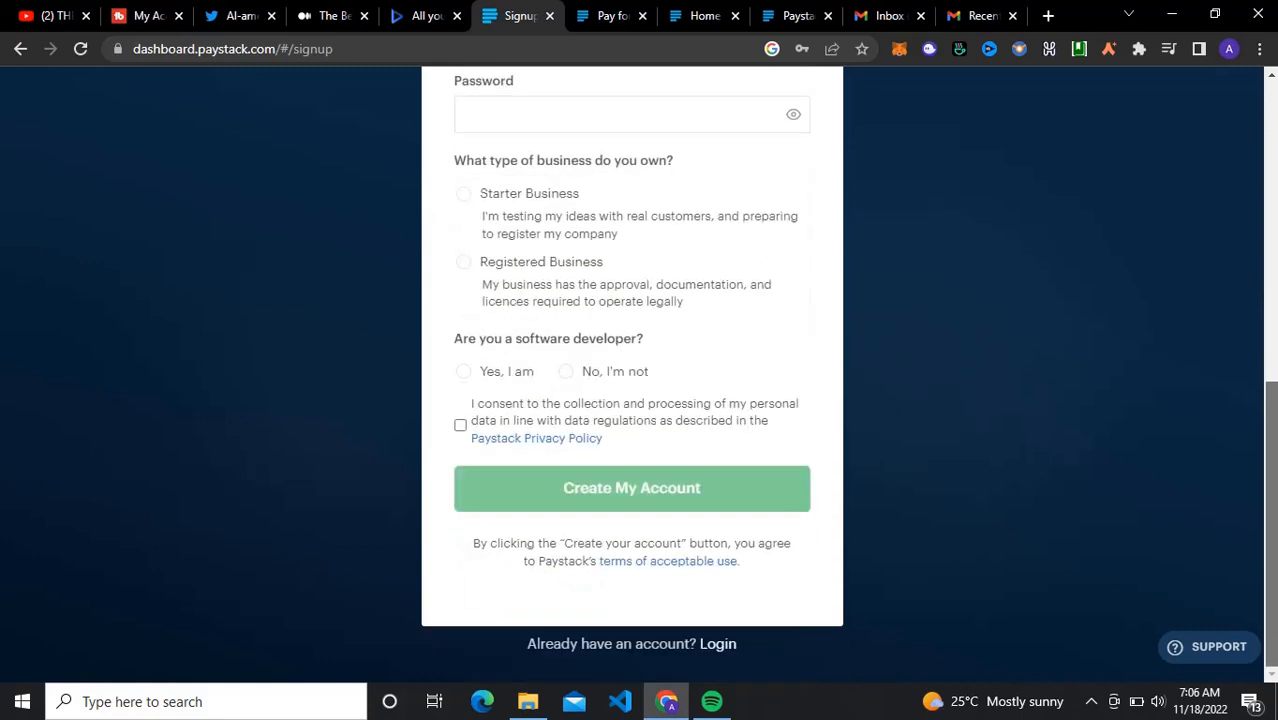
left_click(720, 645)
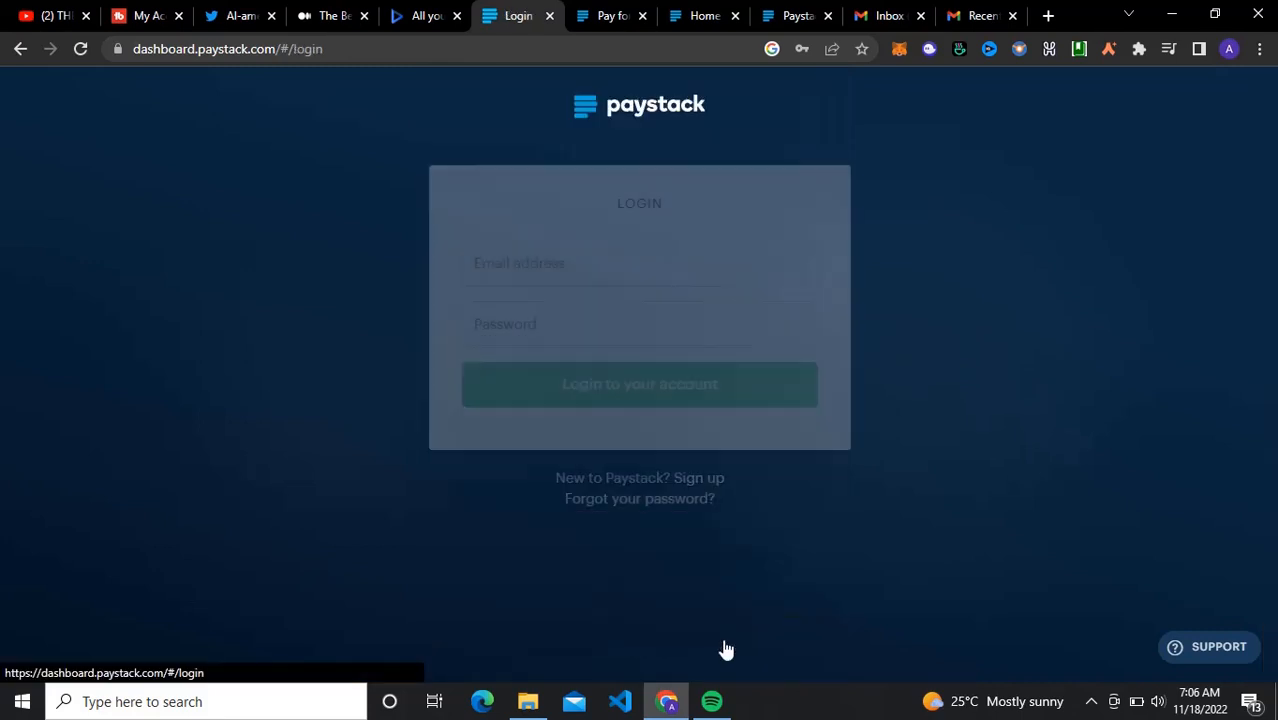
Log in with the saved account email and the account password.
left_click(565, 265)
type("alamee")
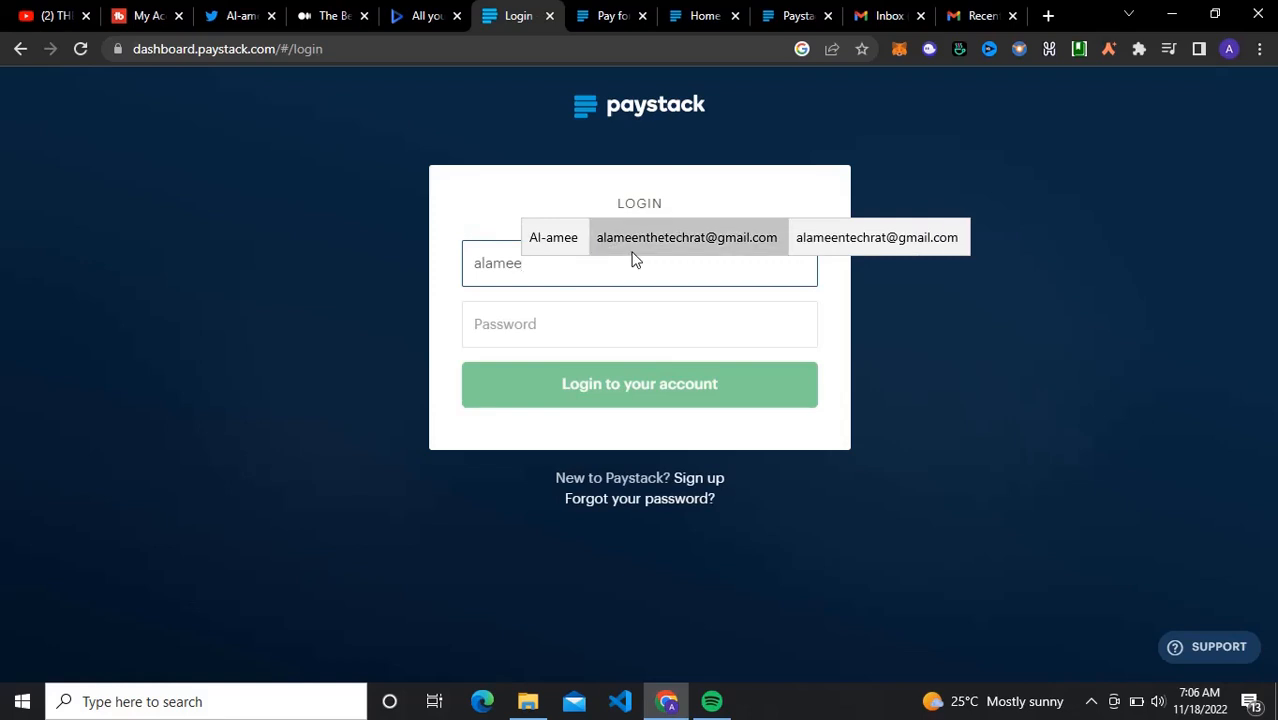
left_click(632, 259)
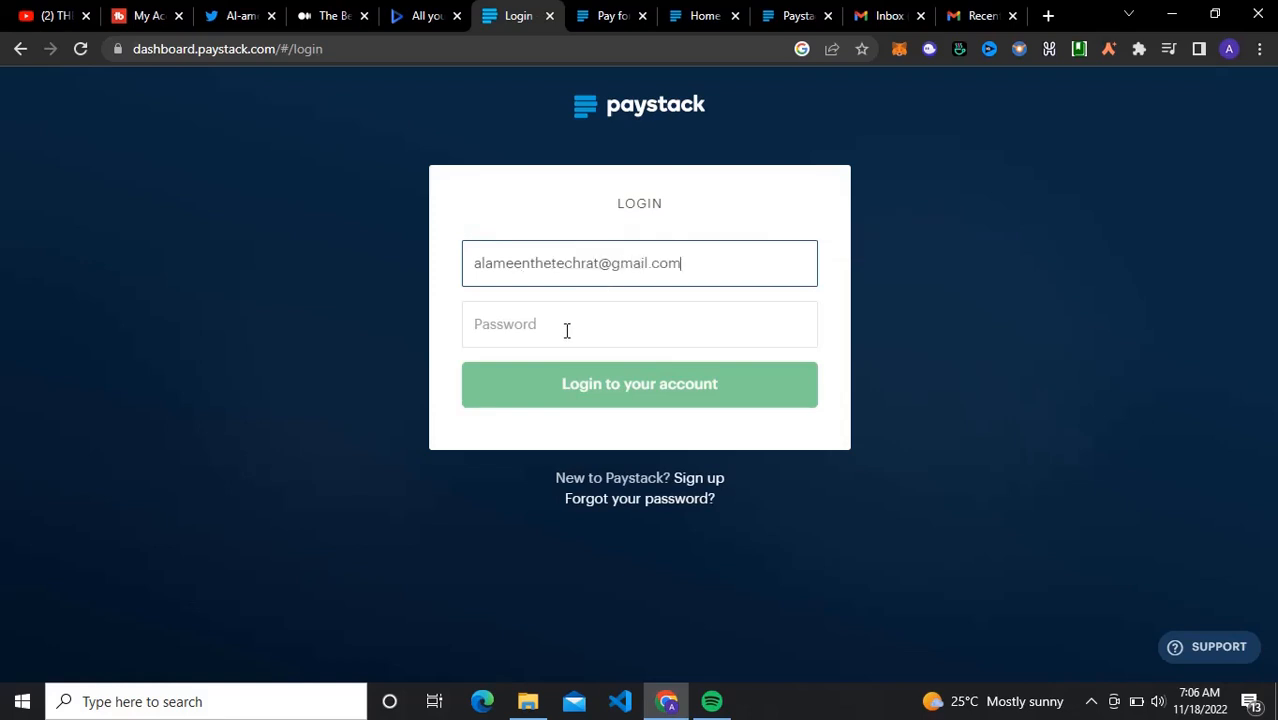
left_click(565, 331)
type("*****")
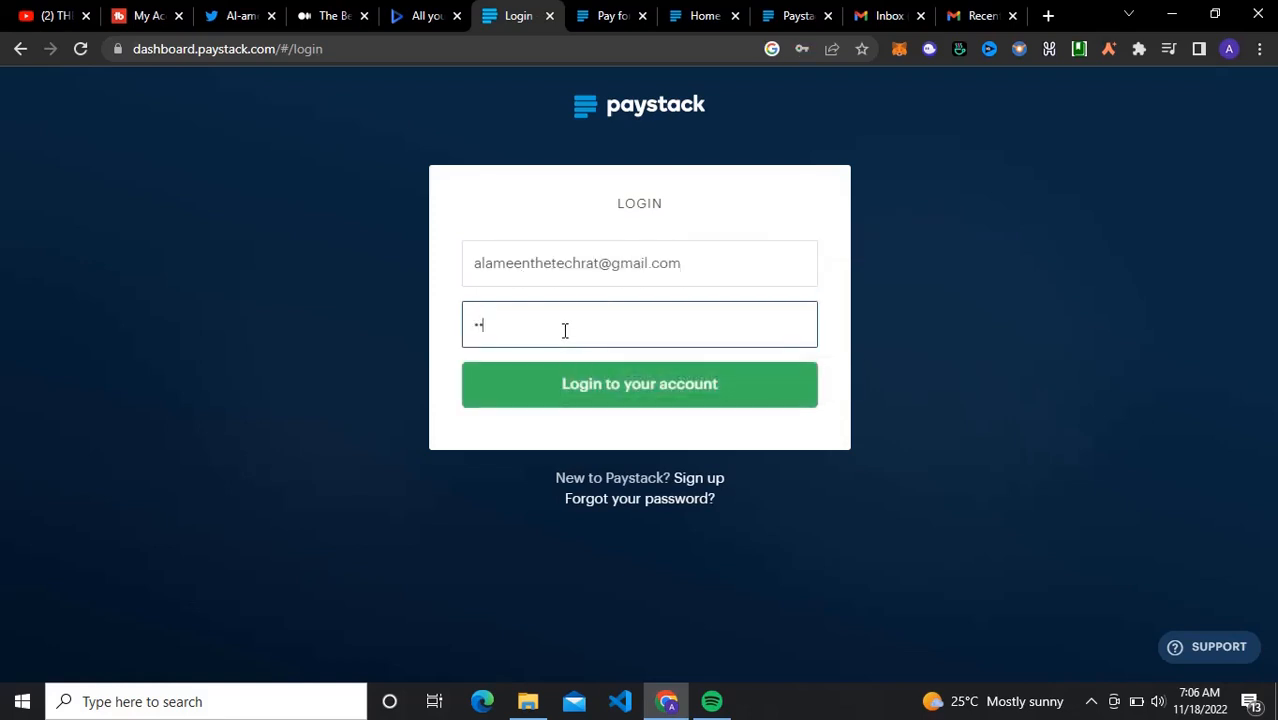
type("******")
left_click(614, 380)
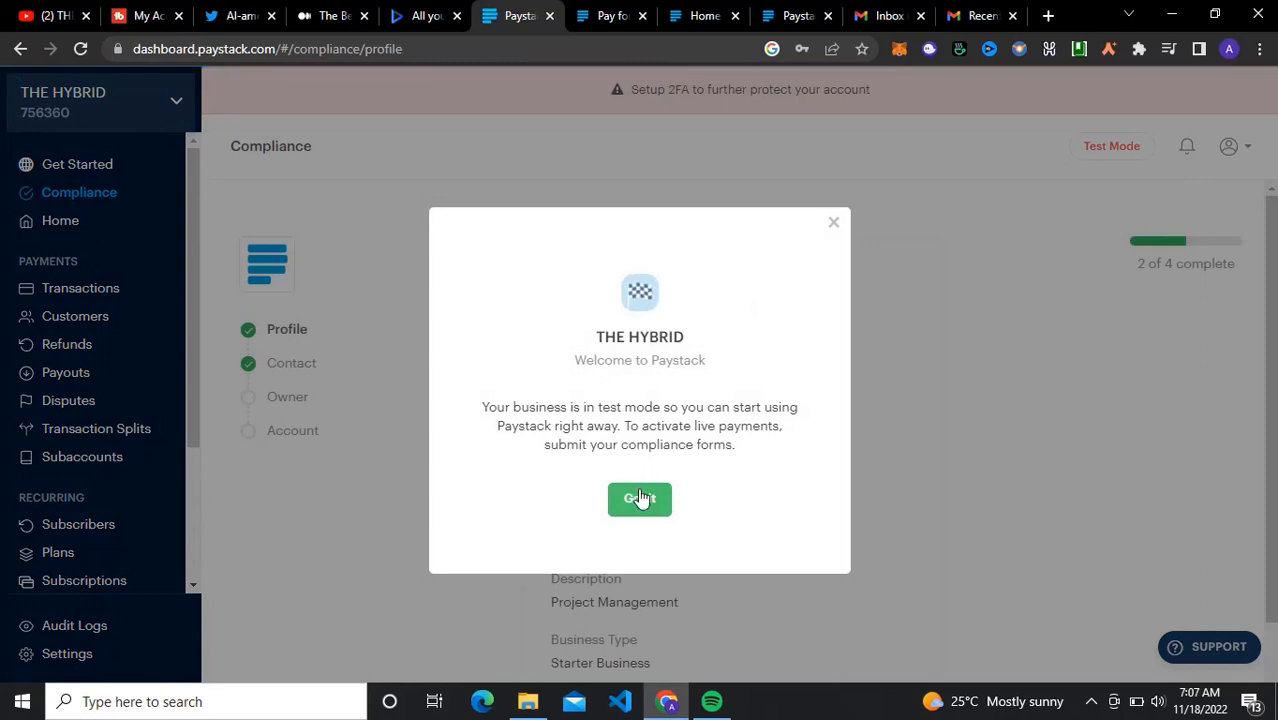
Dismiss the Welcome to Paystack notice and scroll the sidebar down to Payment Pages.
left_click(640, 498)
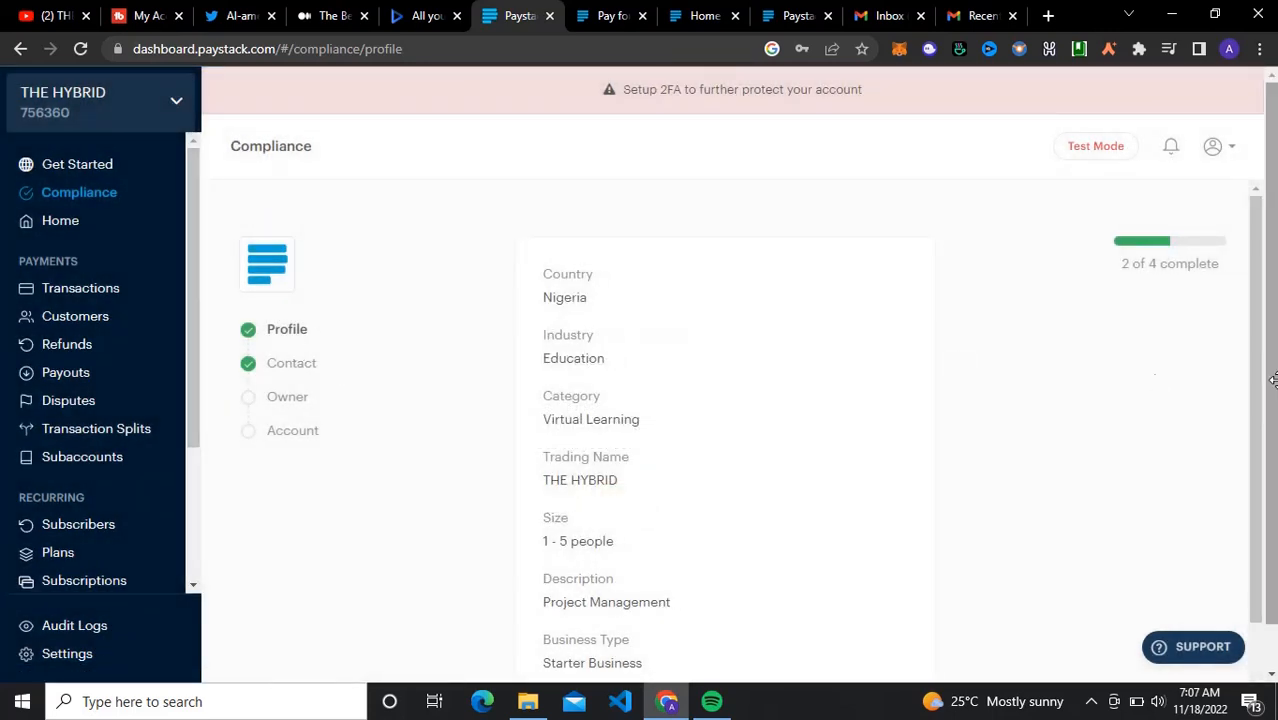
left_click_drag(1255, 380, 1270, 274)
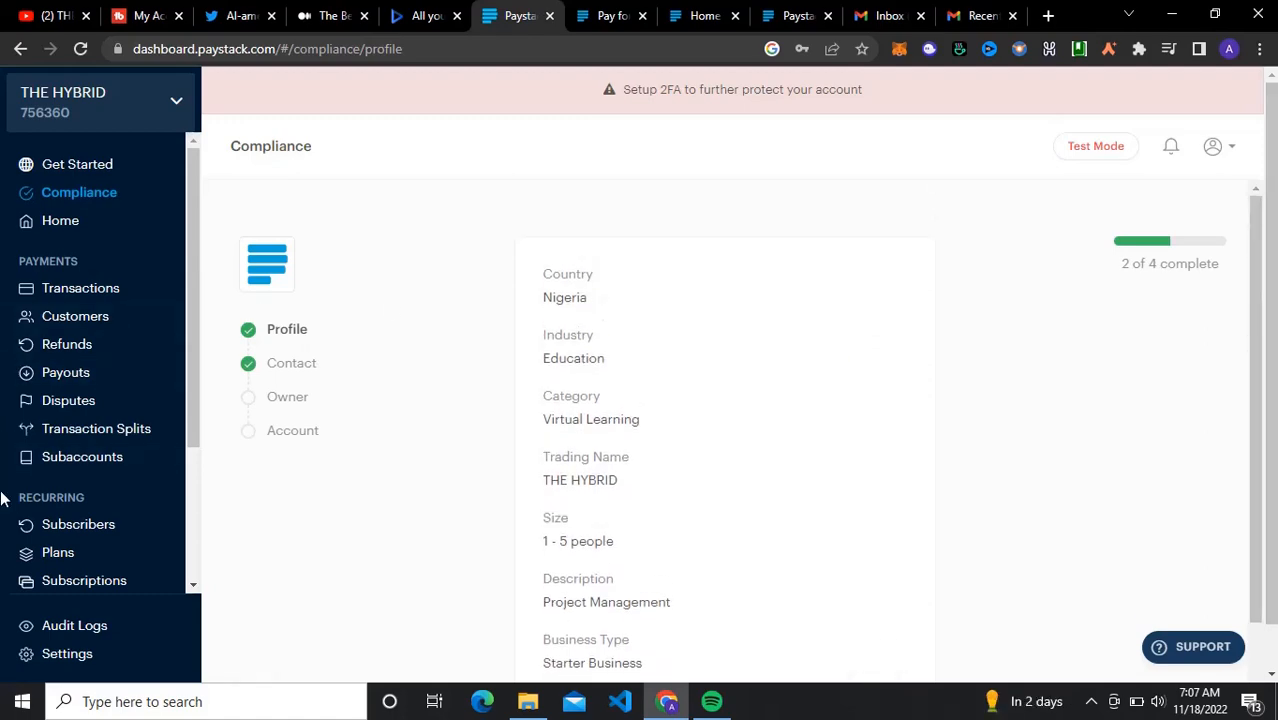
left_click_drag(193, 435, 197, 499)
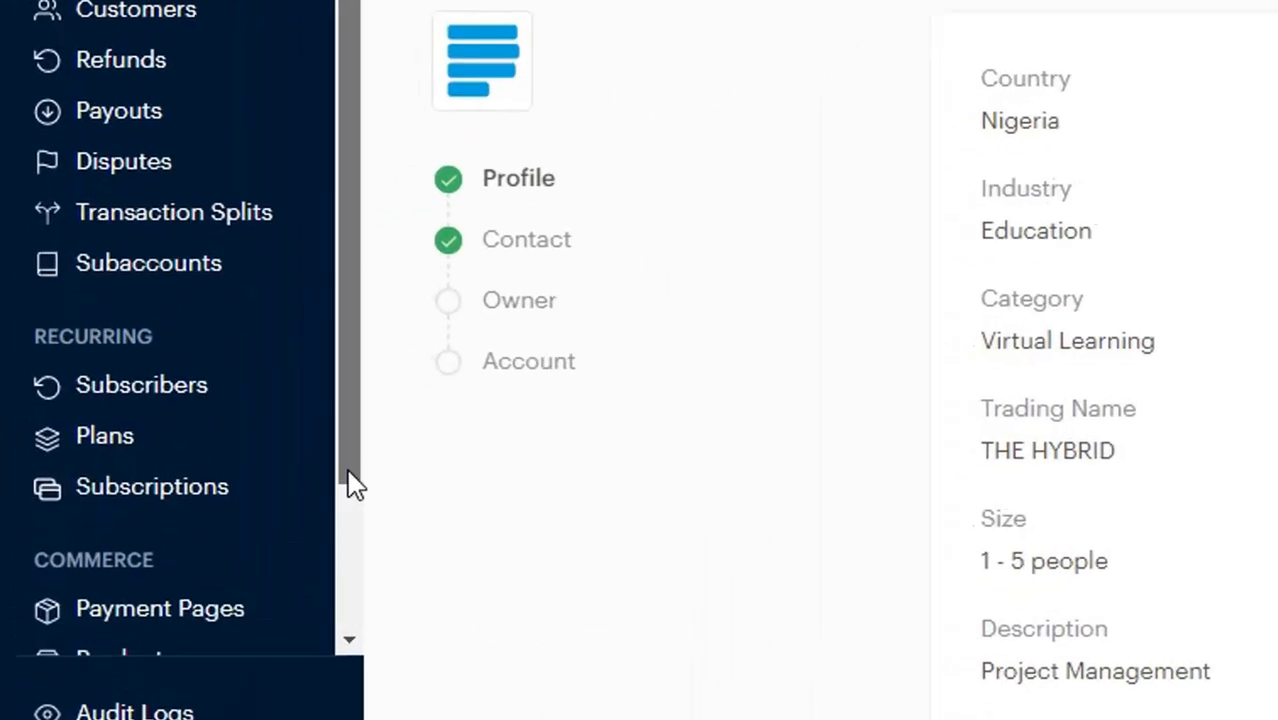
left_click_drag(348, 471, 350, 508)
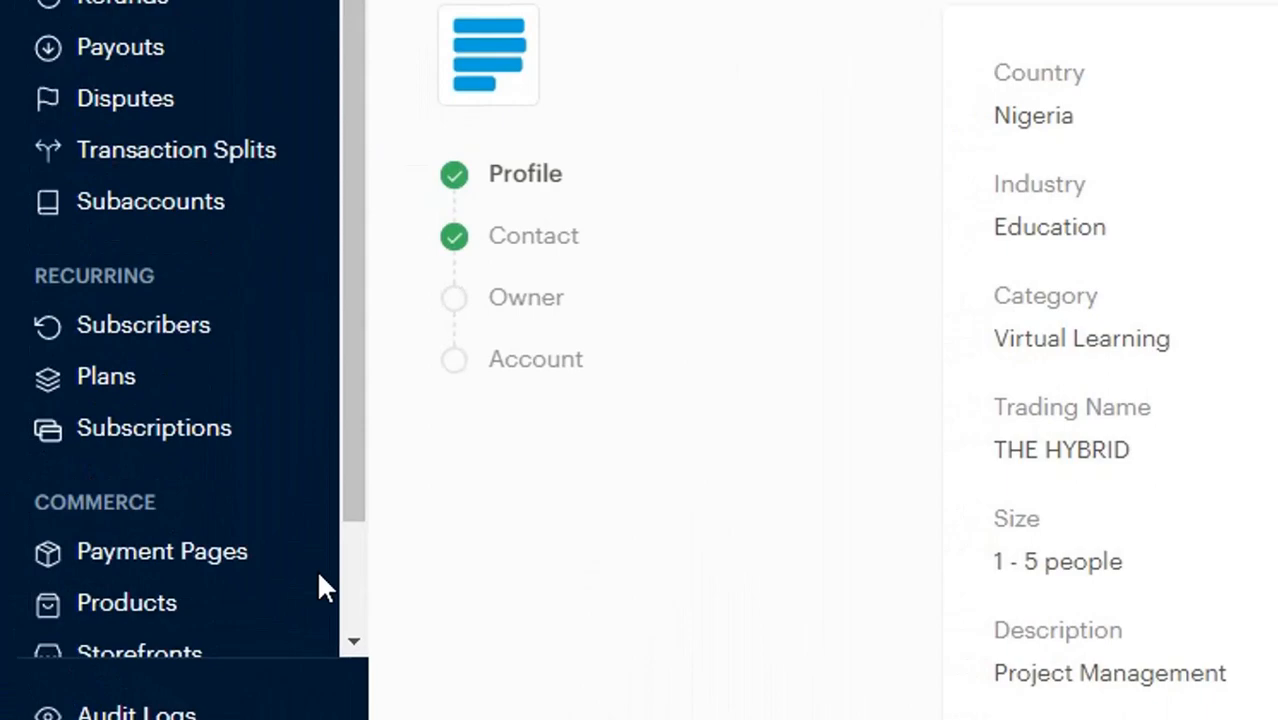
From Payment Pages, start a new page of type One-time Payment.
left_click(248, 557)
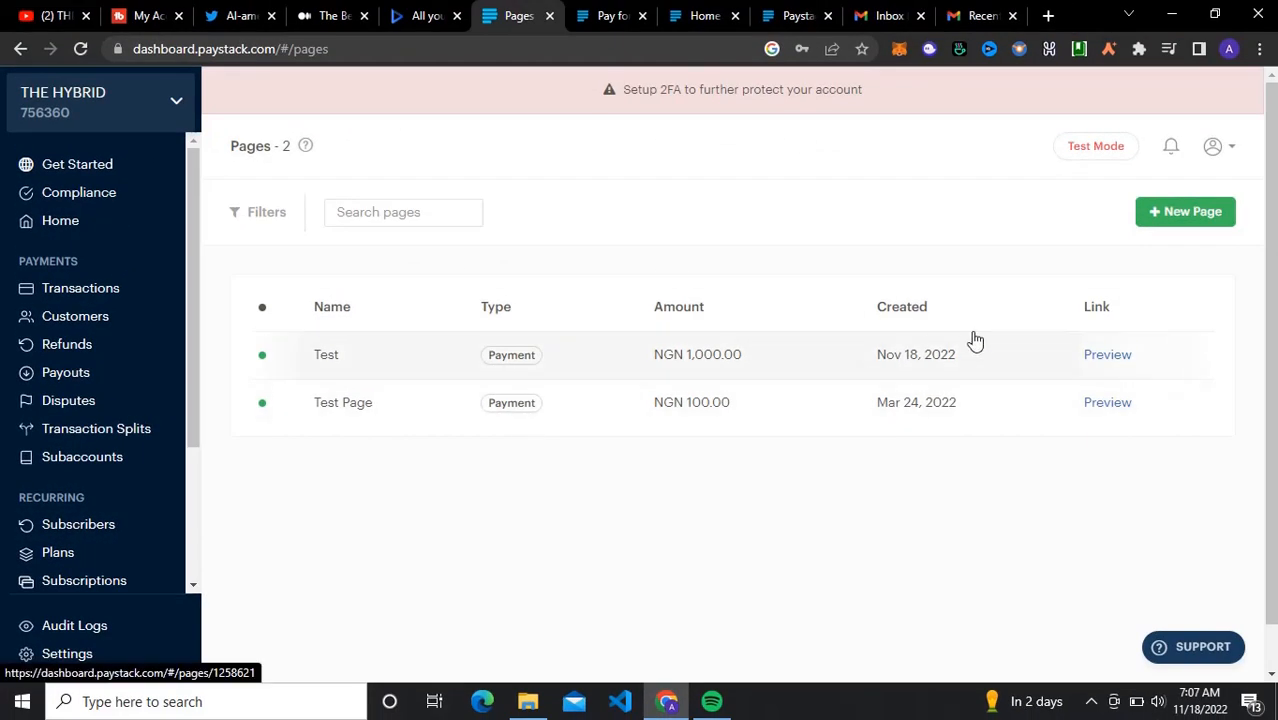
left_click(1186, 212)
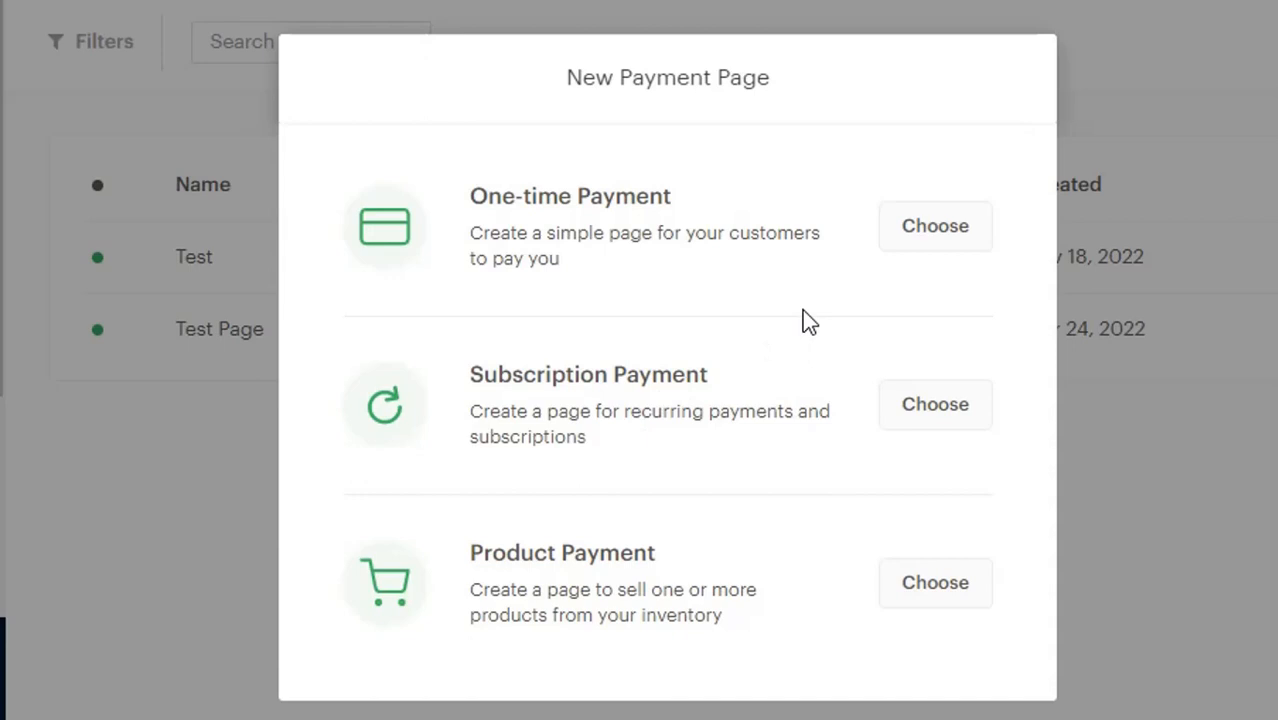
left_click(893, 235)
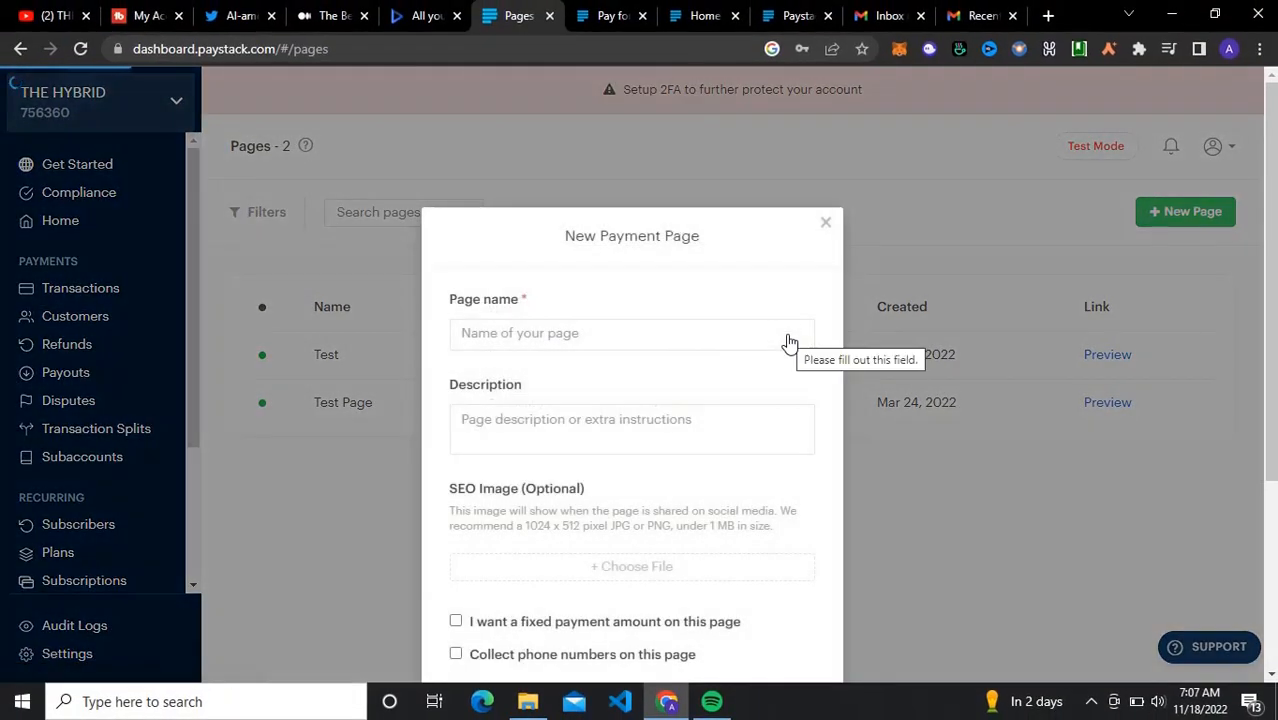
Name the page 'YouTube' and give it the description 'Youtube'.
left_click(786, 333)
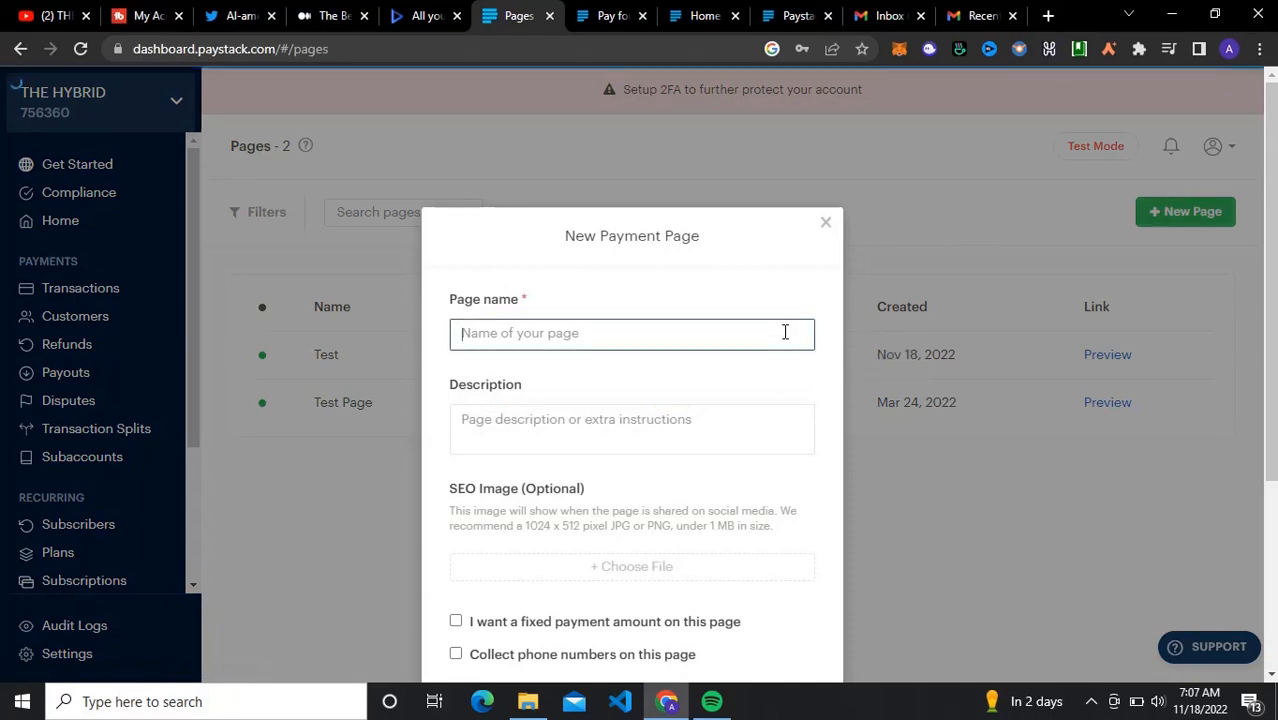
type("Yout")
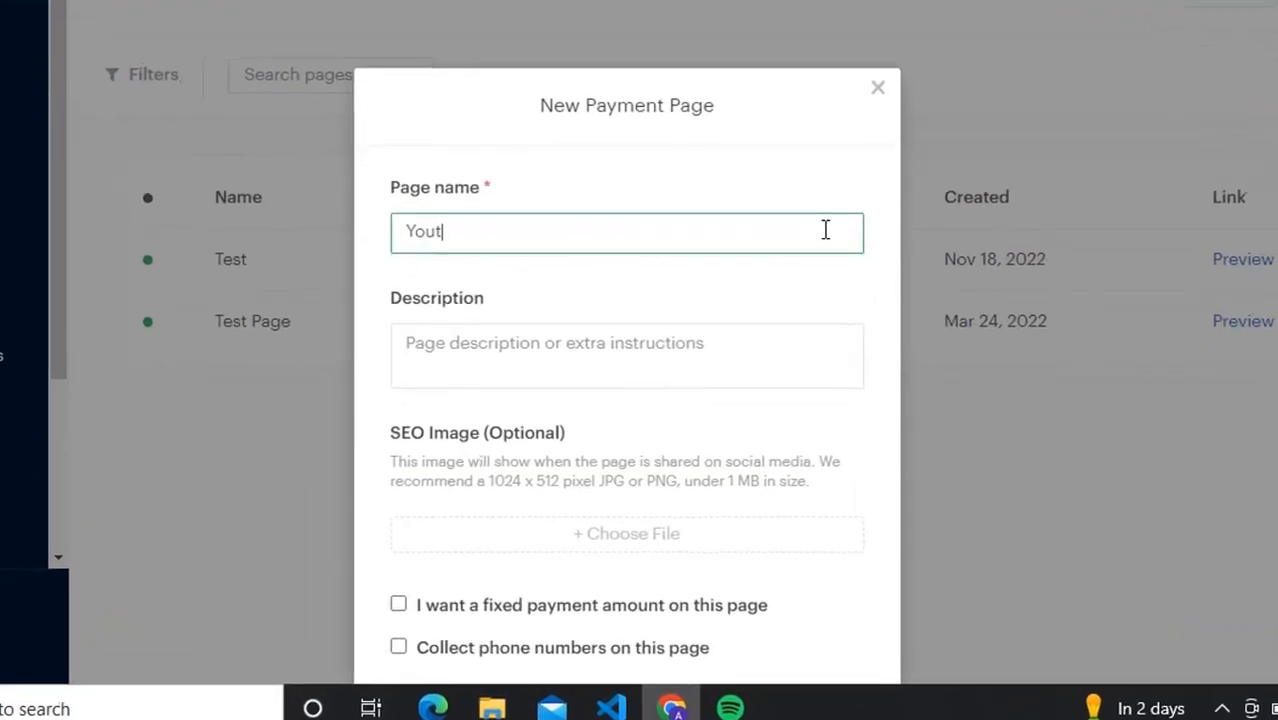
key("BackSpace")
type("Tubne")
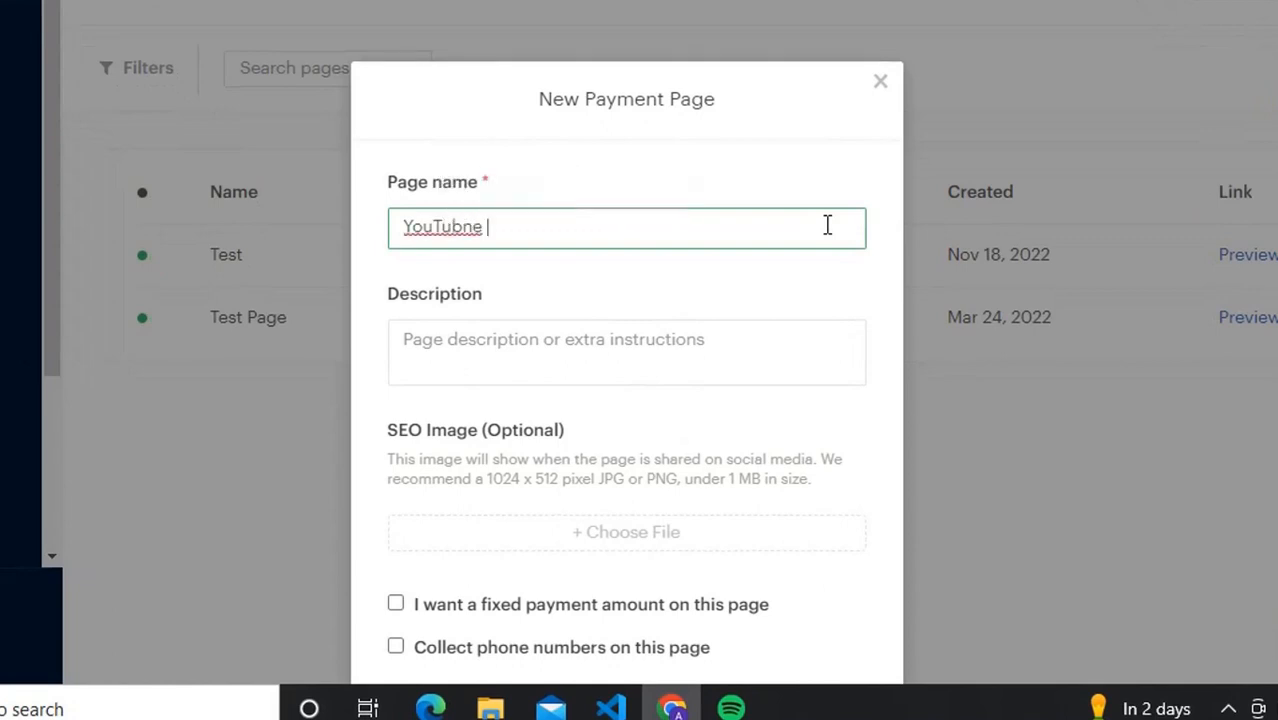
key("BackSpace")
key("BackSpace")
type("e")
left_click(738, 344)
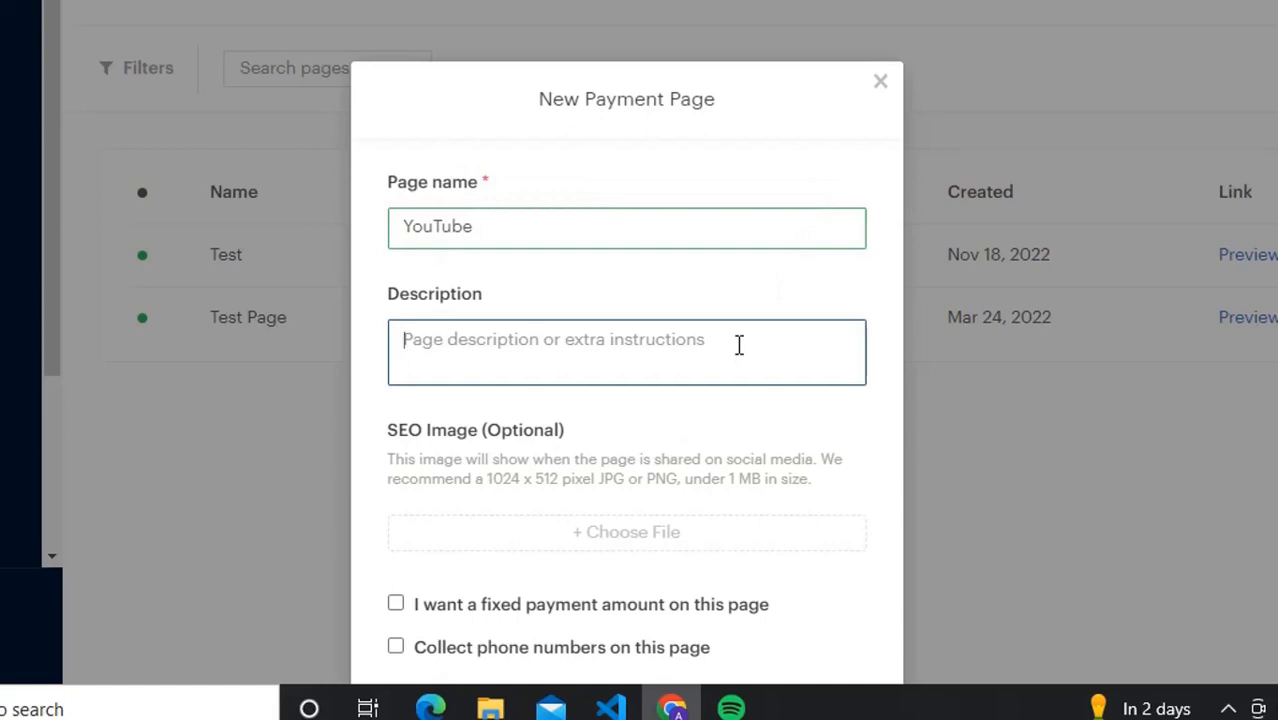
type("Youtube")
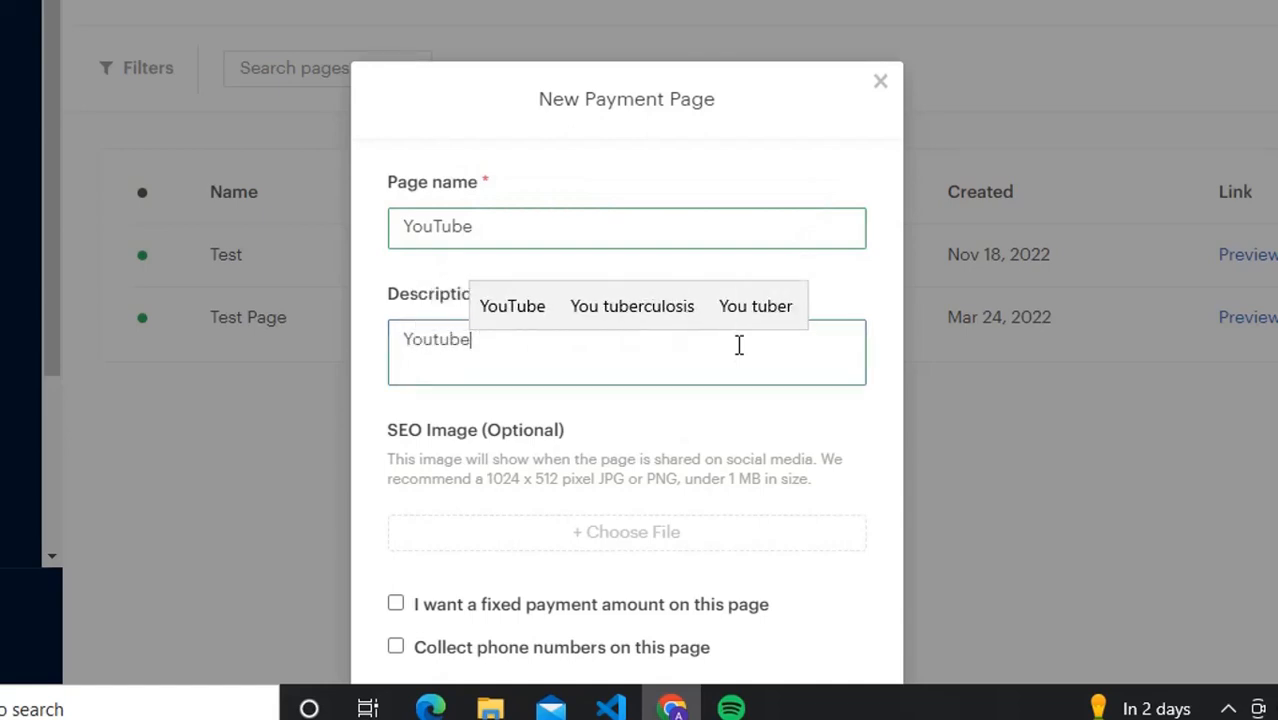
Try attaching an SEO image file to the page.
left_click(762, 538)
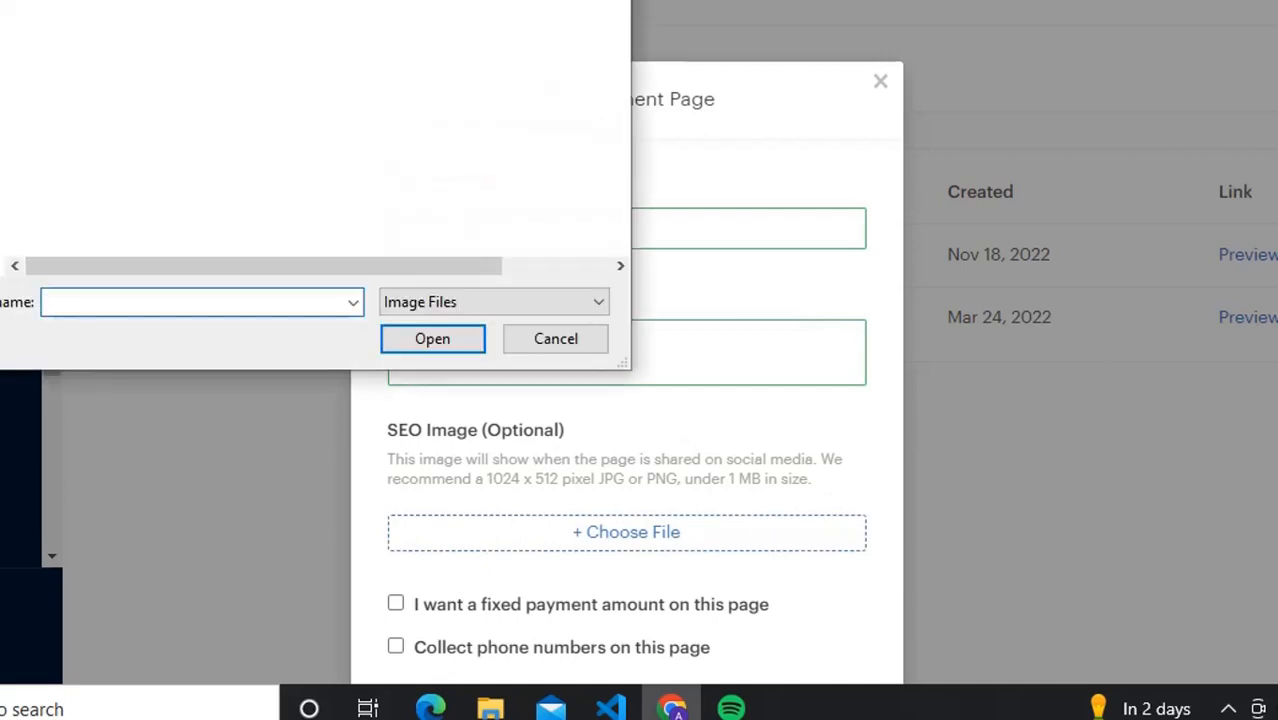
double_click(150, 5)
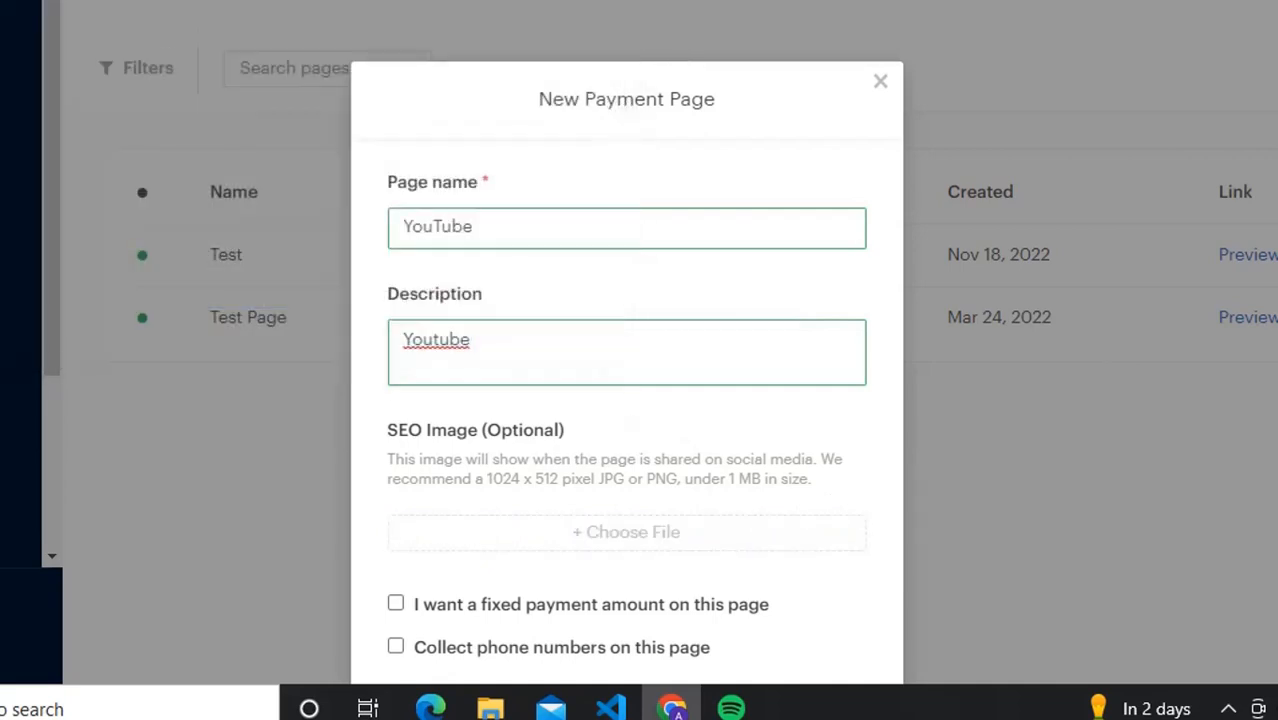
scroll(626, 380, "down", 3)
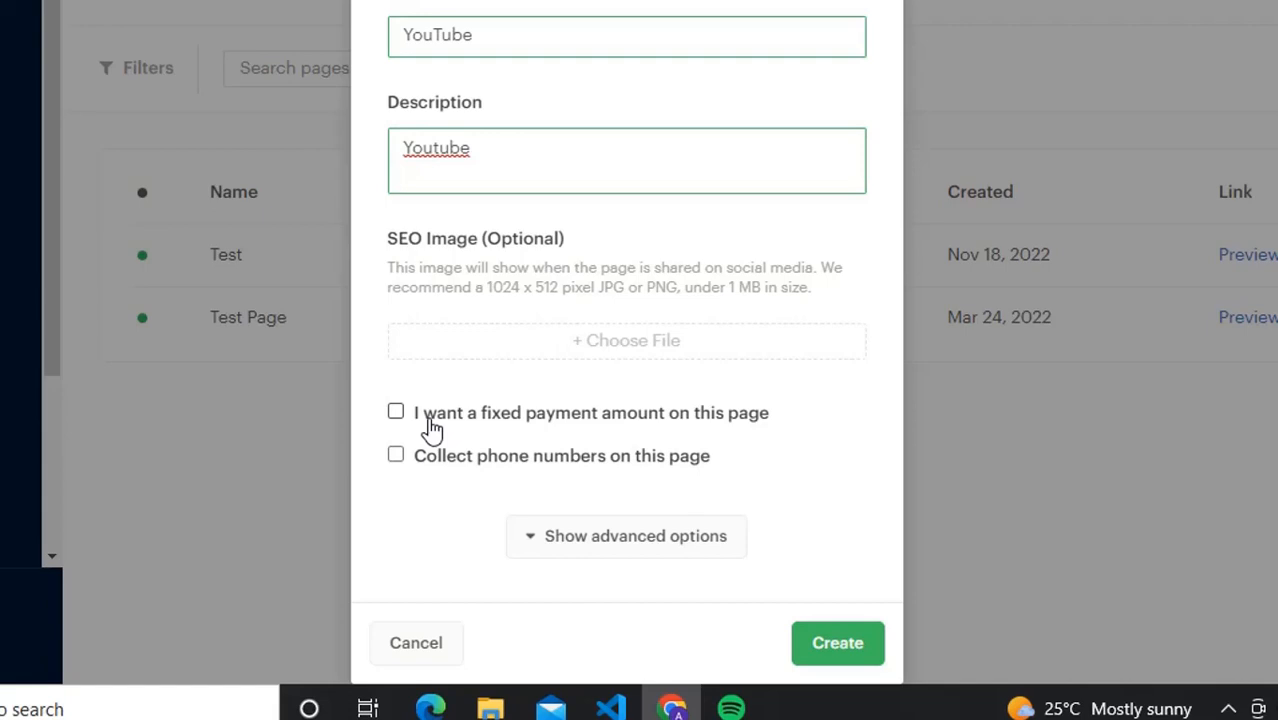
Set a fixed amount of 1000, enable phone number collection, and expand advanced options.
left_click(432, 428)
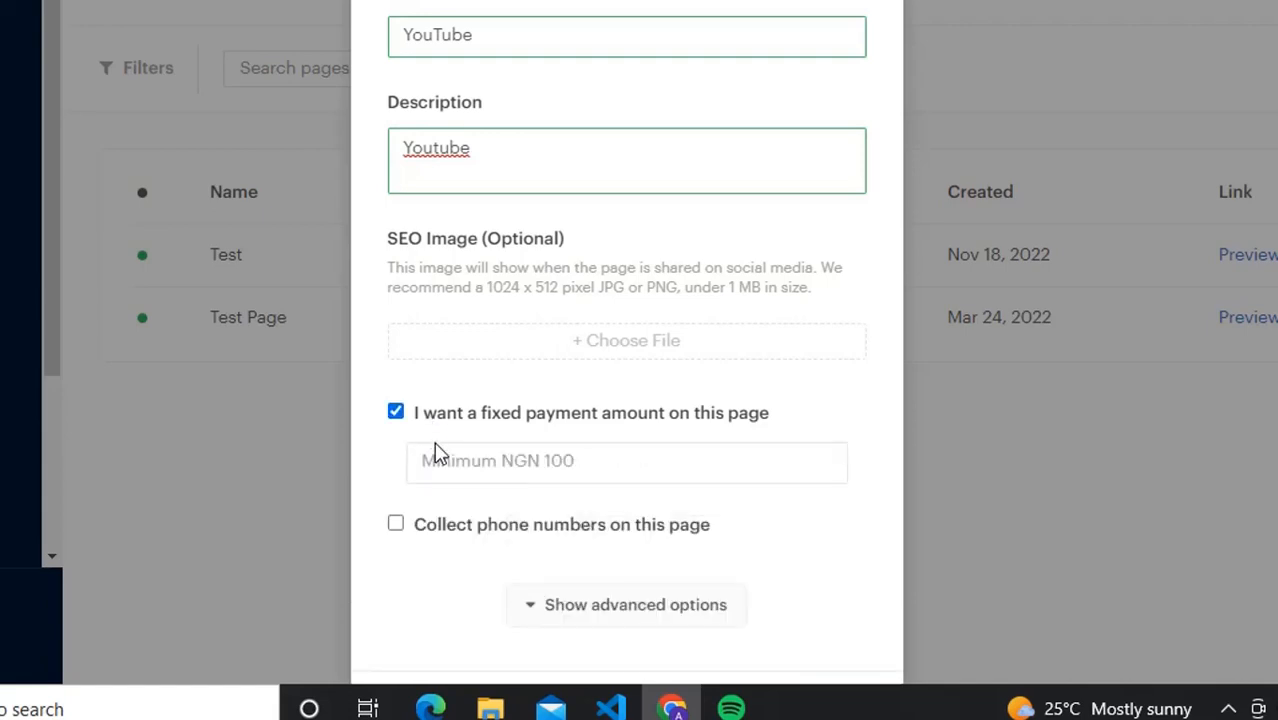
left_click(467, 459)
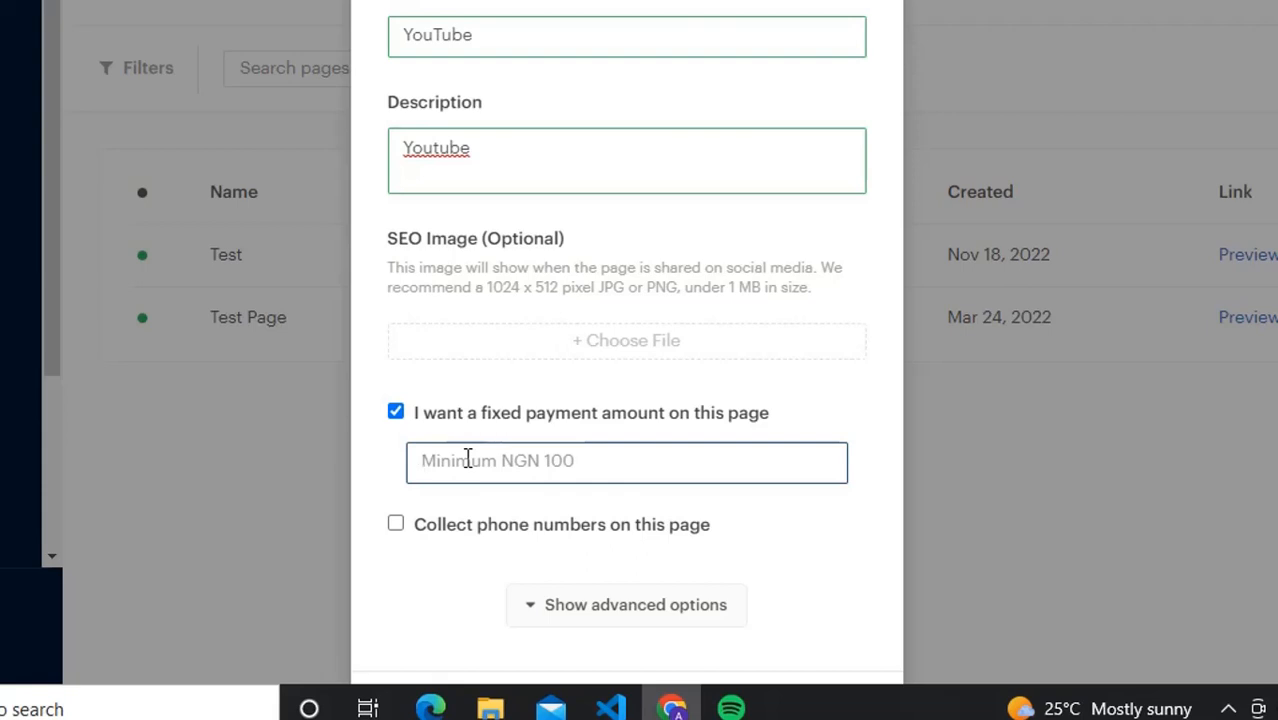
type("1000")
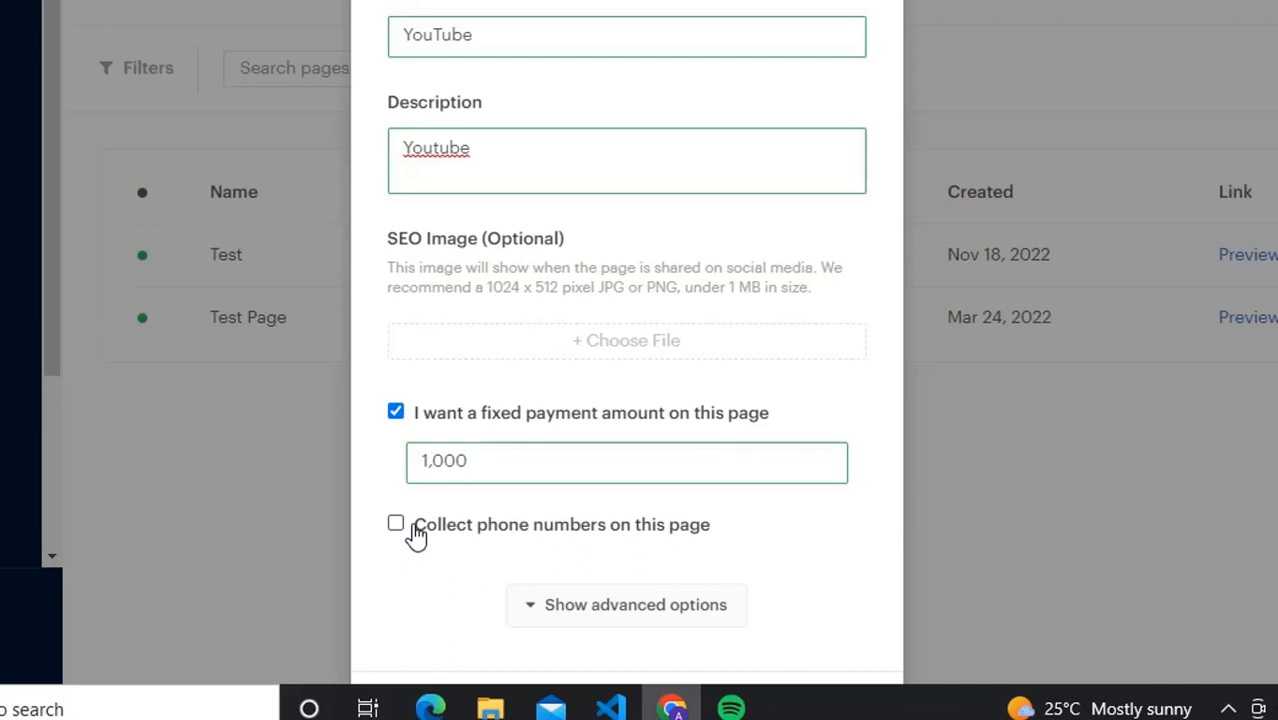
left_click(416, 536)
scroll(963, 419, "down", 2)
left_click(665, 459)
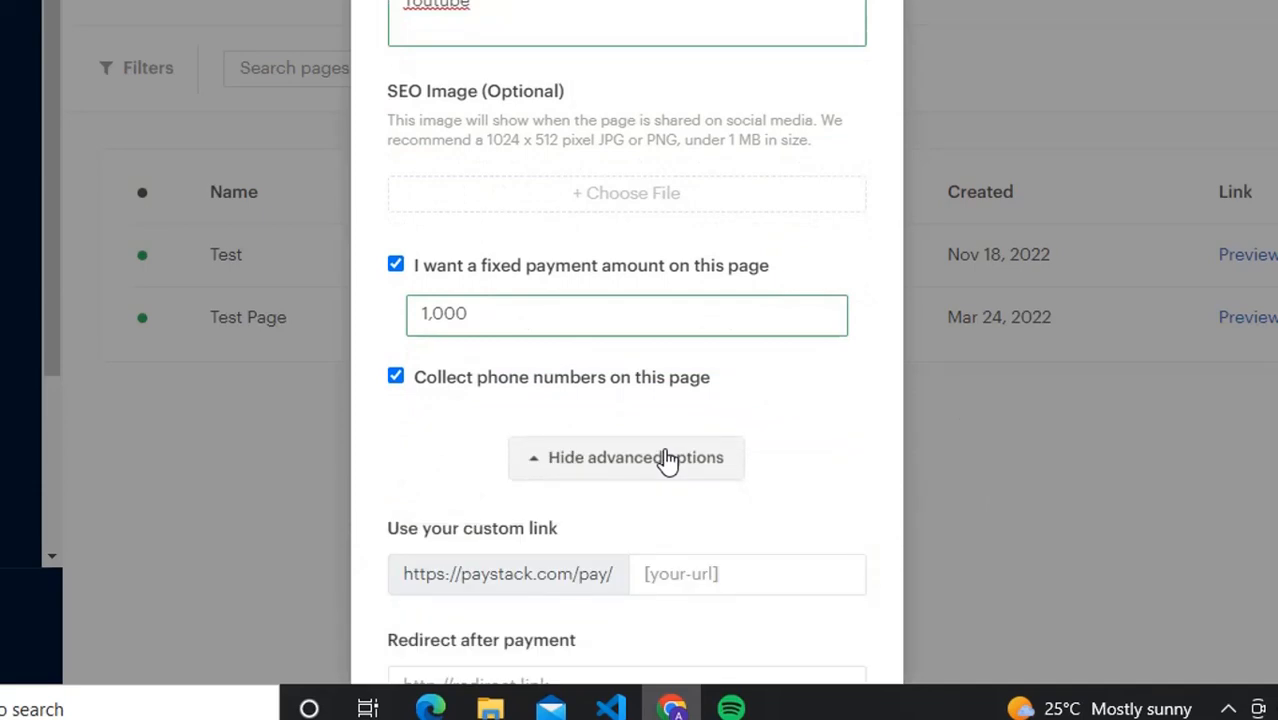
Set the page's custom link to youtube-t.
left_click(707, 575)
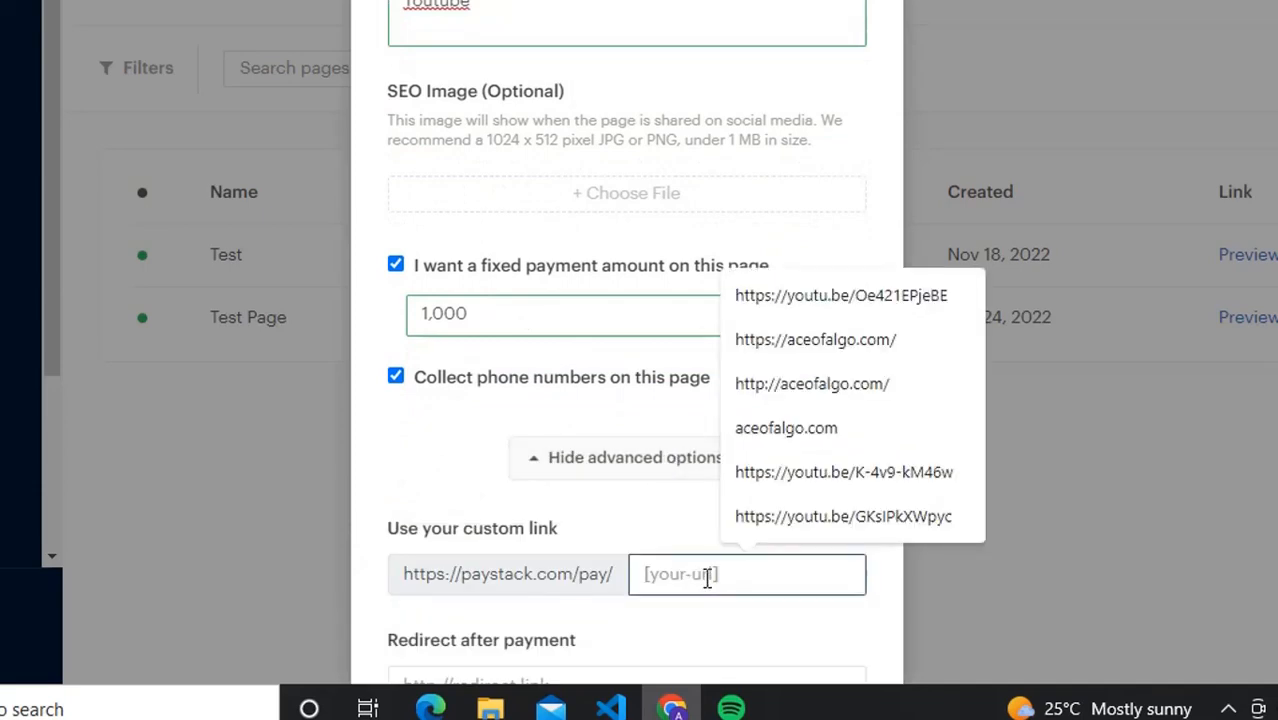
type("youtube")
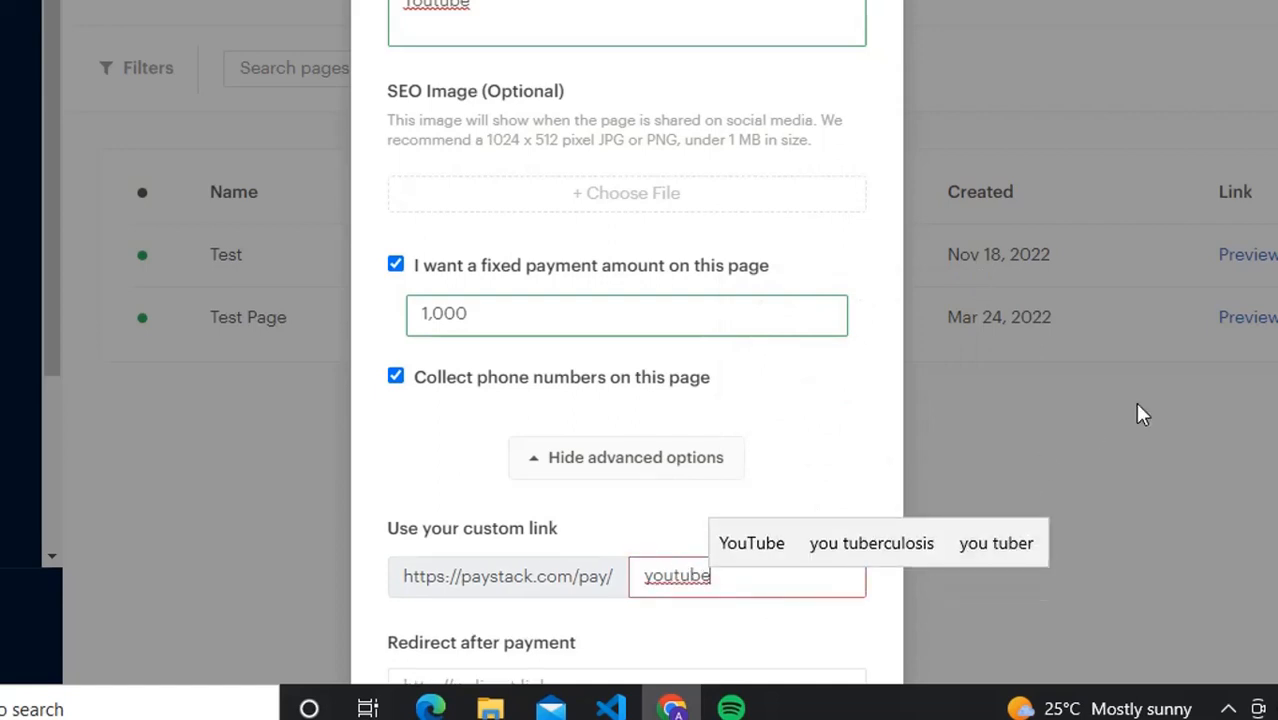
scroll(1143, 415, "down", 3)
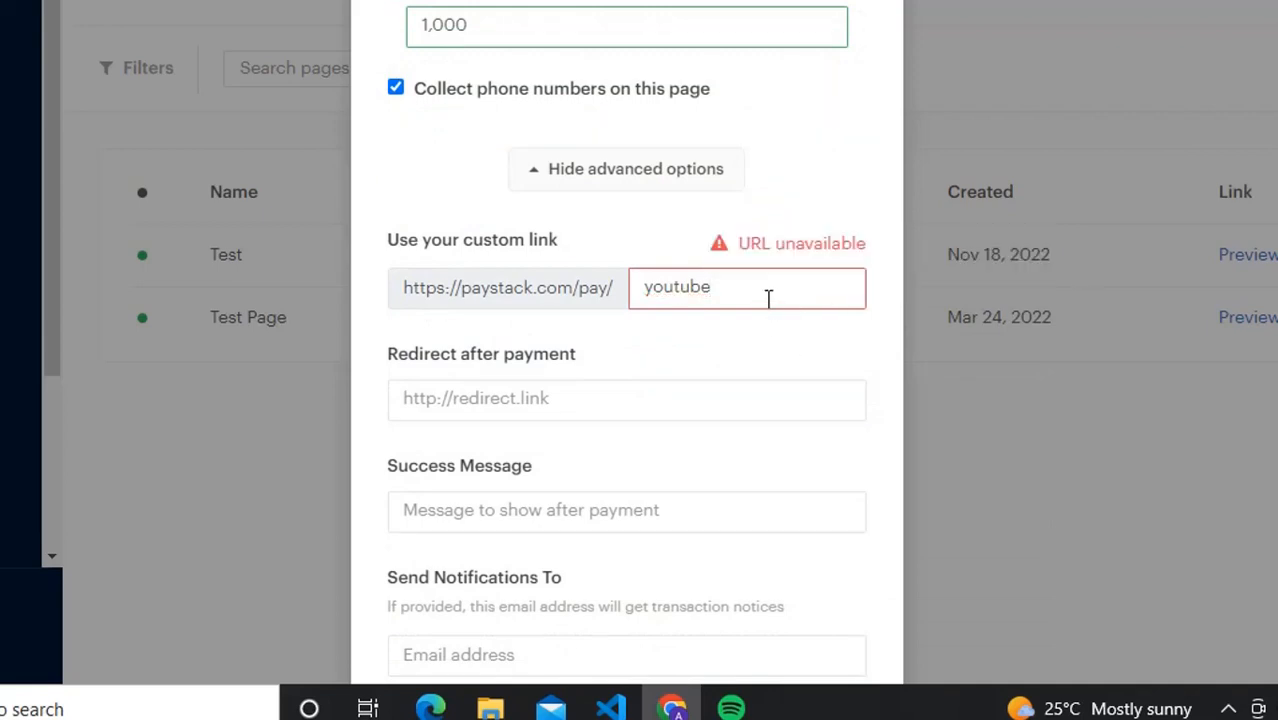
type("-t")
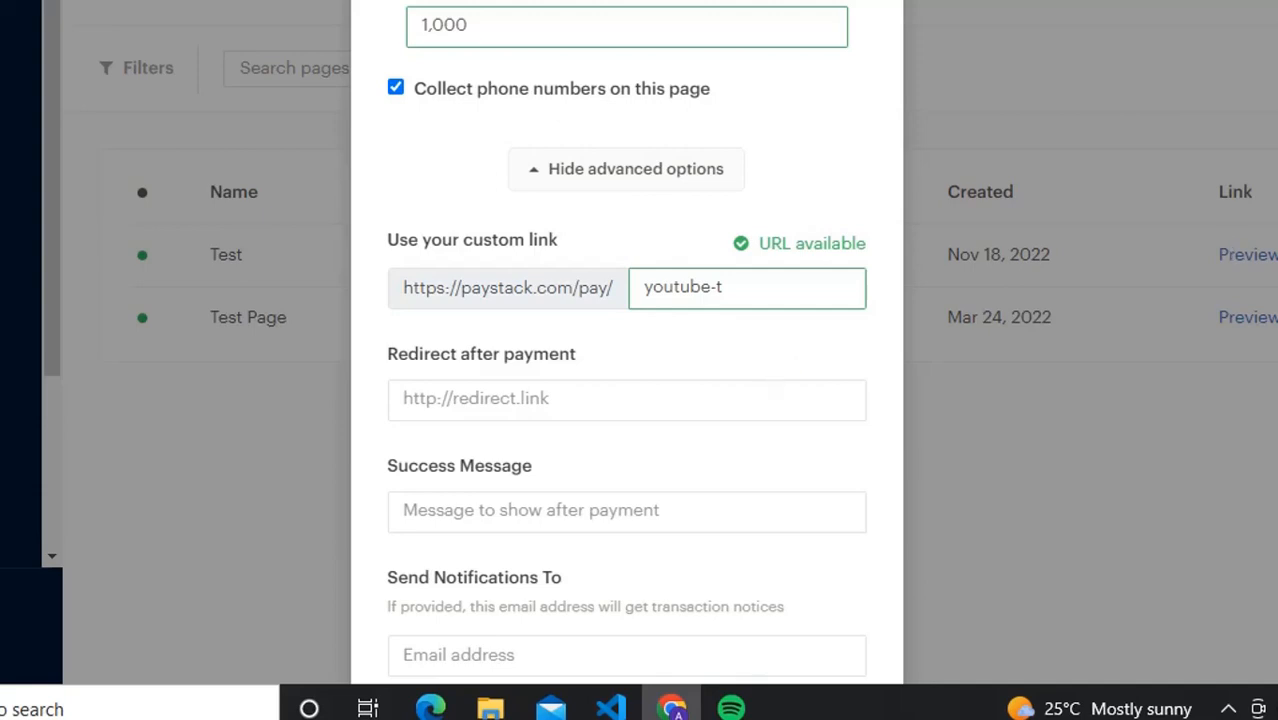
scroll(765, 388, "down", 2)
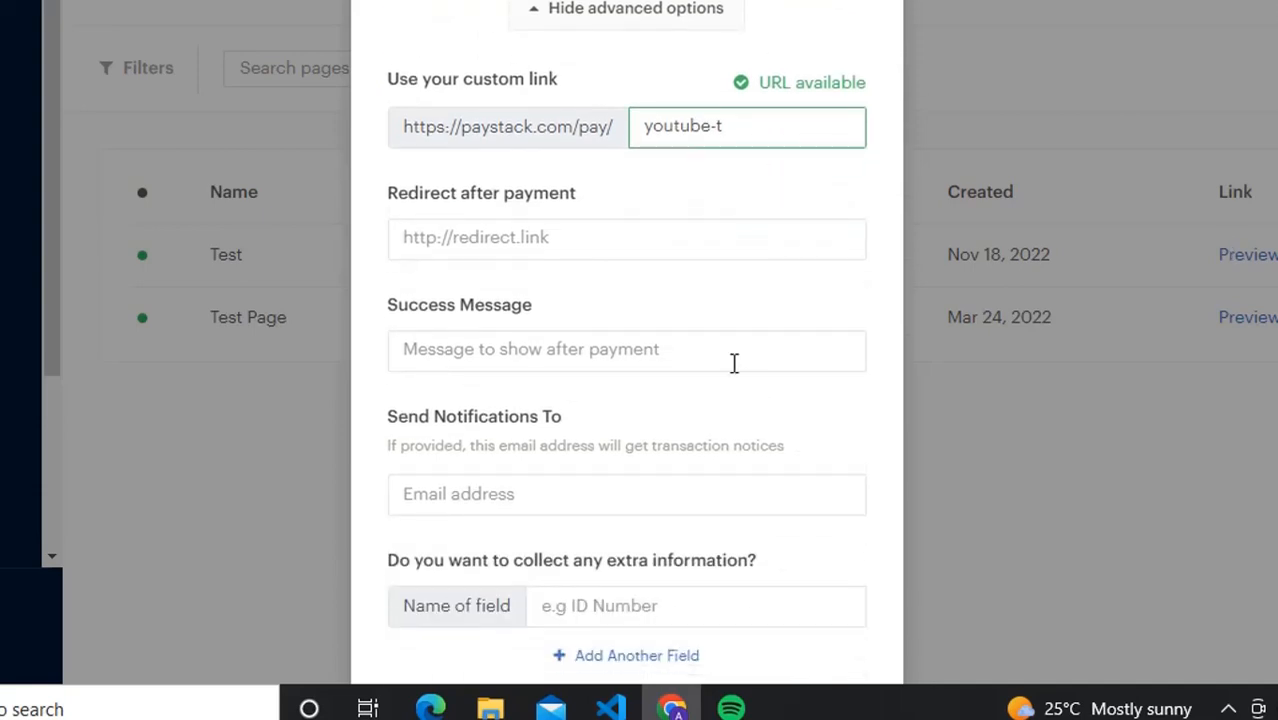
Set the success message to 'Congrats'.
left_click(734, 362)
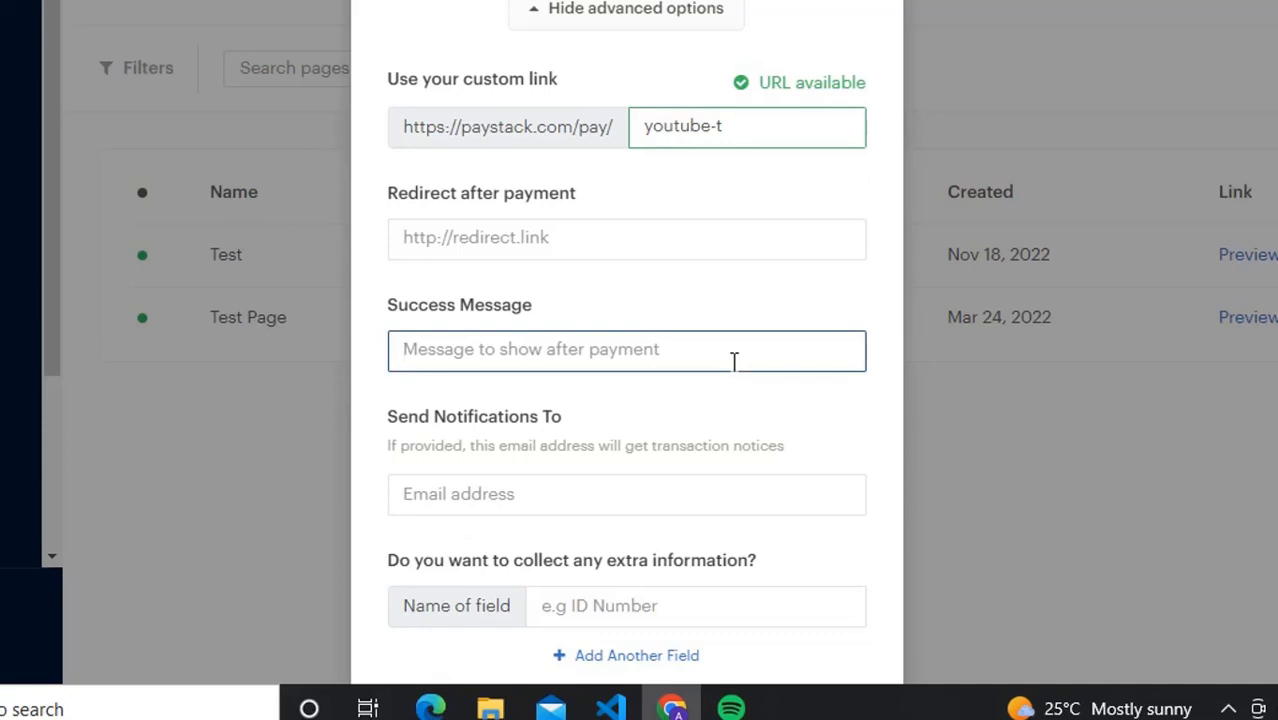
type("Congar")
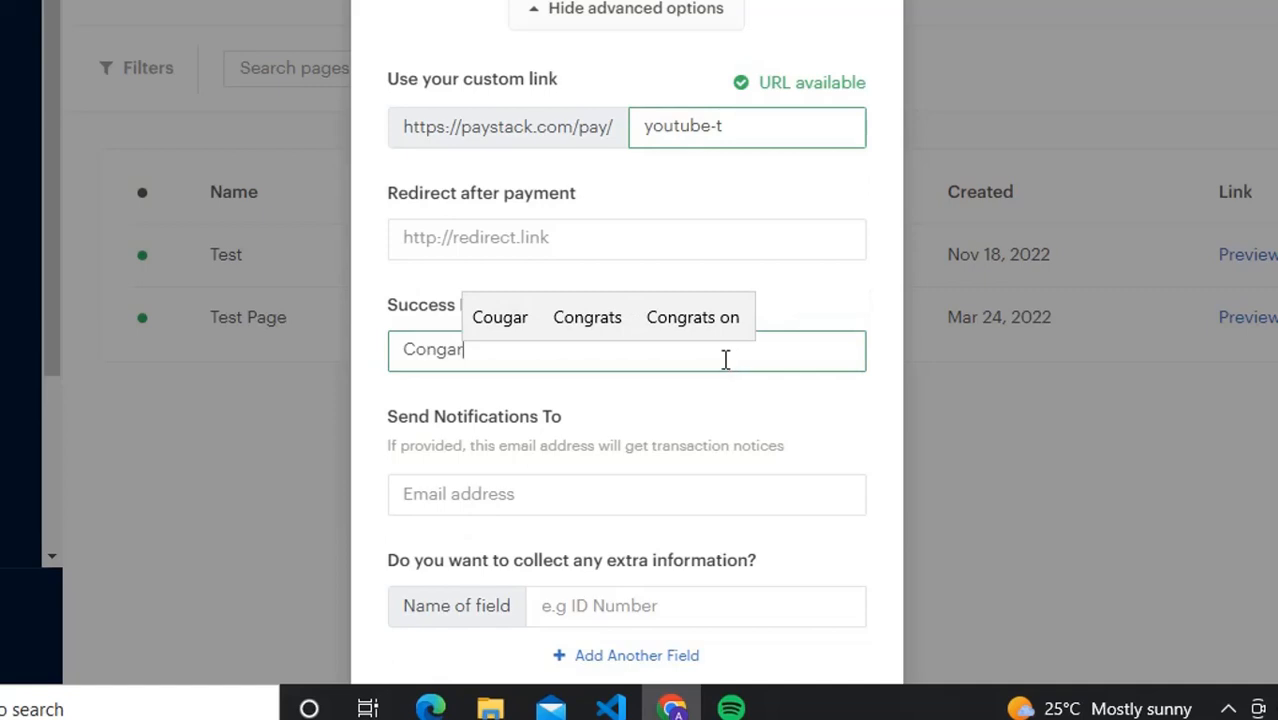
left_click(607, 327)
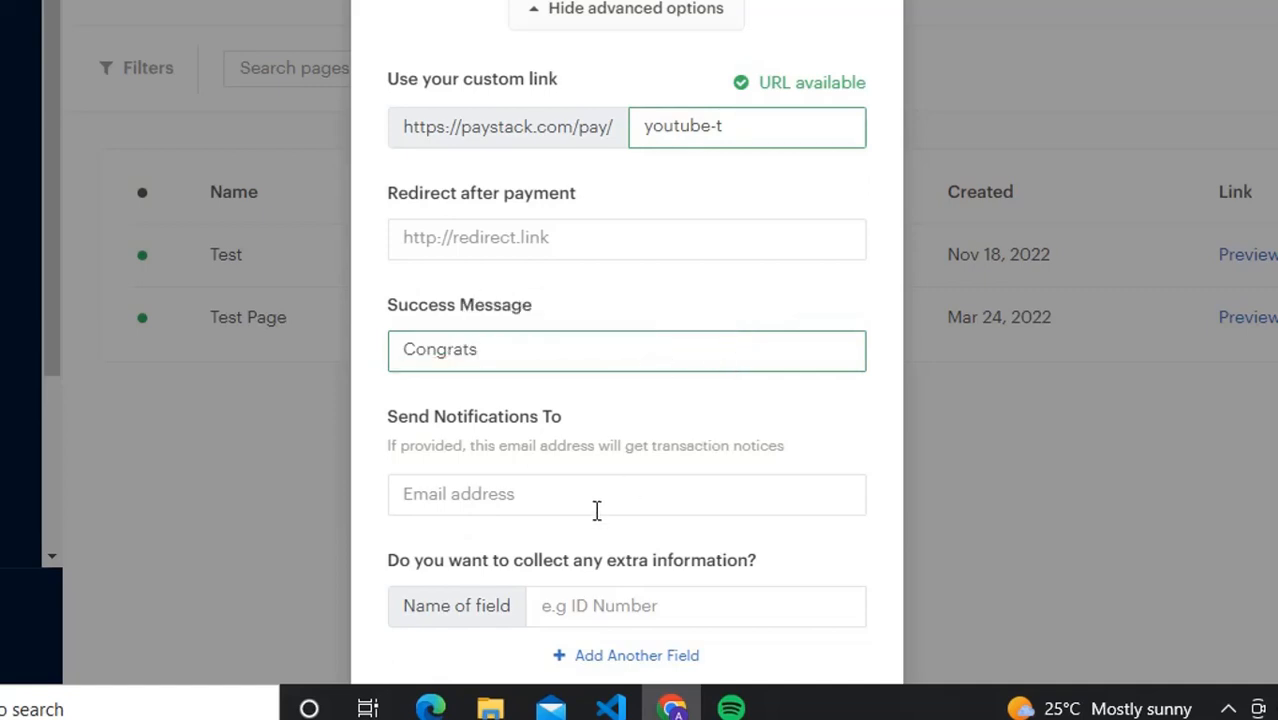
Fill in the saved notification email address under Send Notifications To.
left_click(591, 496)
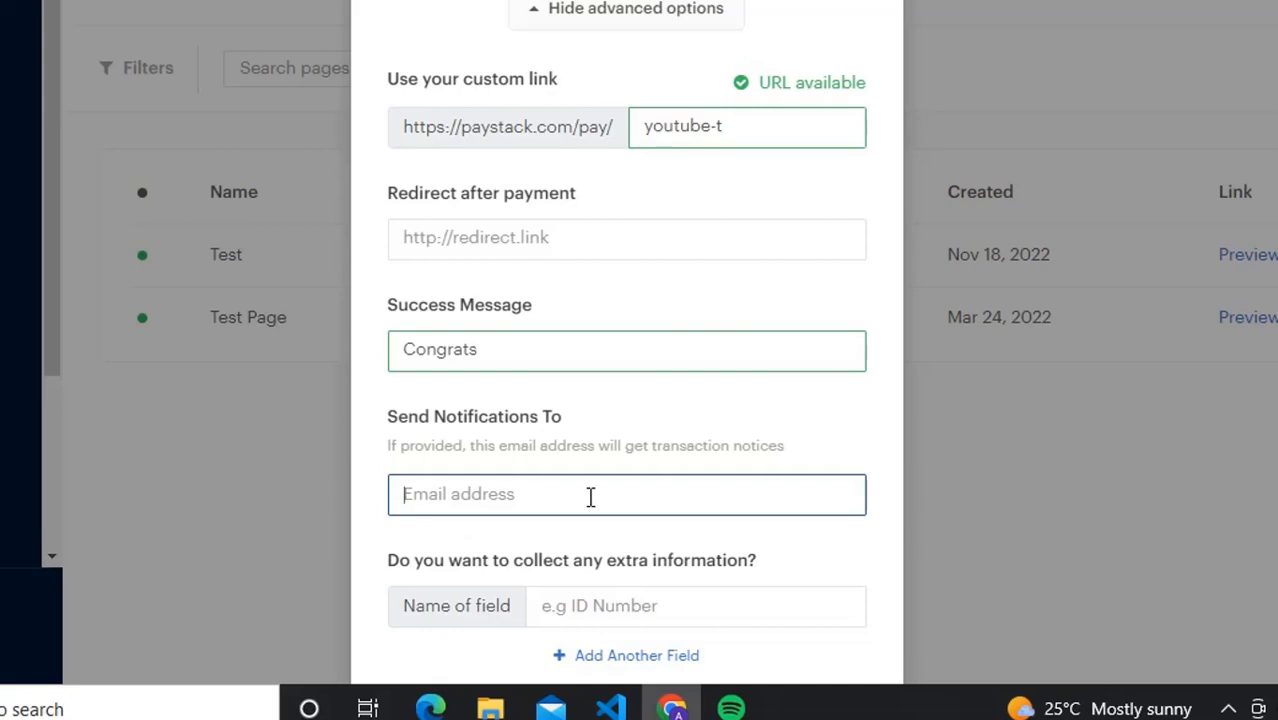
type("ala")
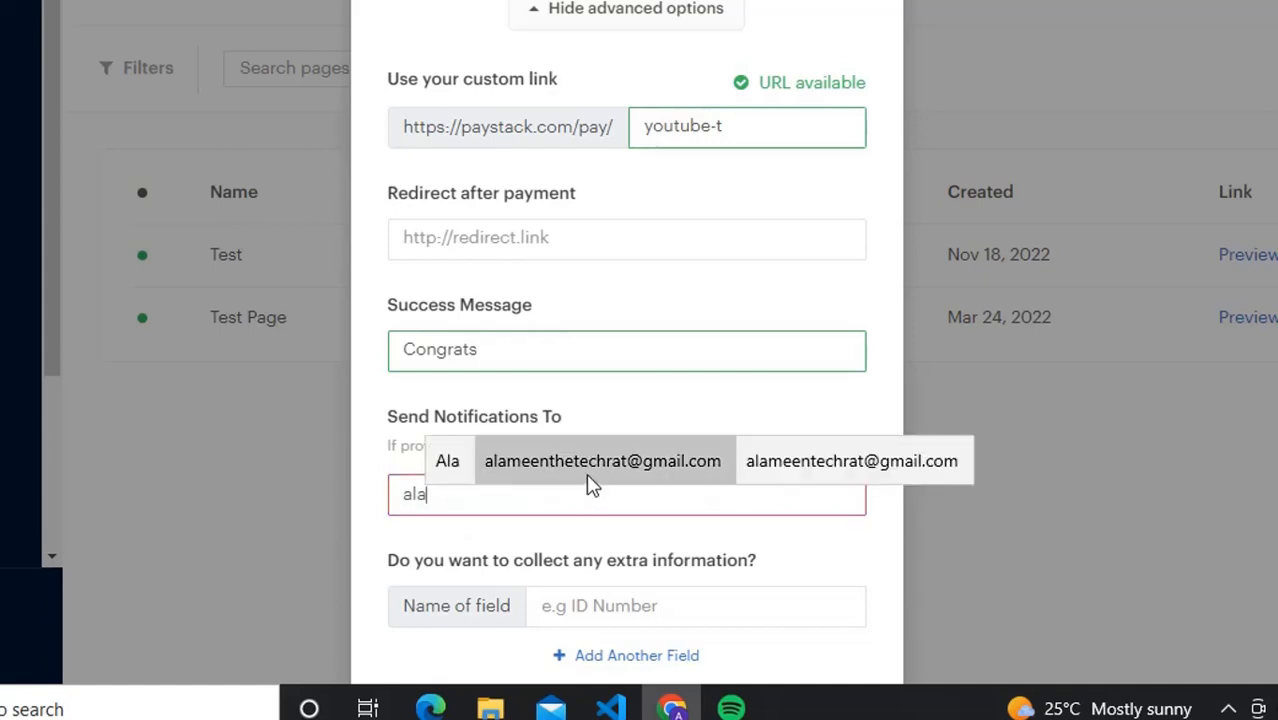
left_click(590, 470)
scroll(628, 542, "down", 3)
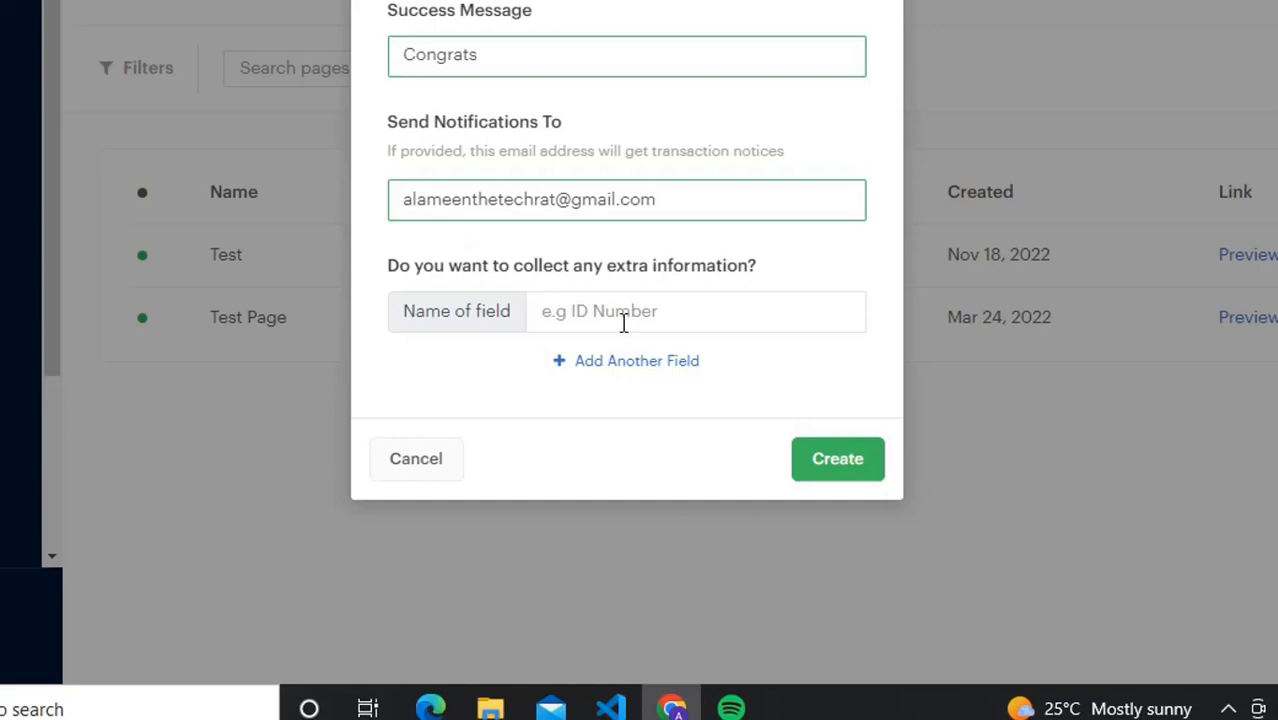
Create the YouTube page and visit it at paystack.com/pay/youtube-t.
left_click(813, 462)
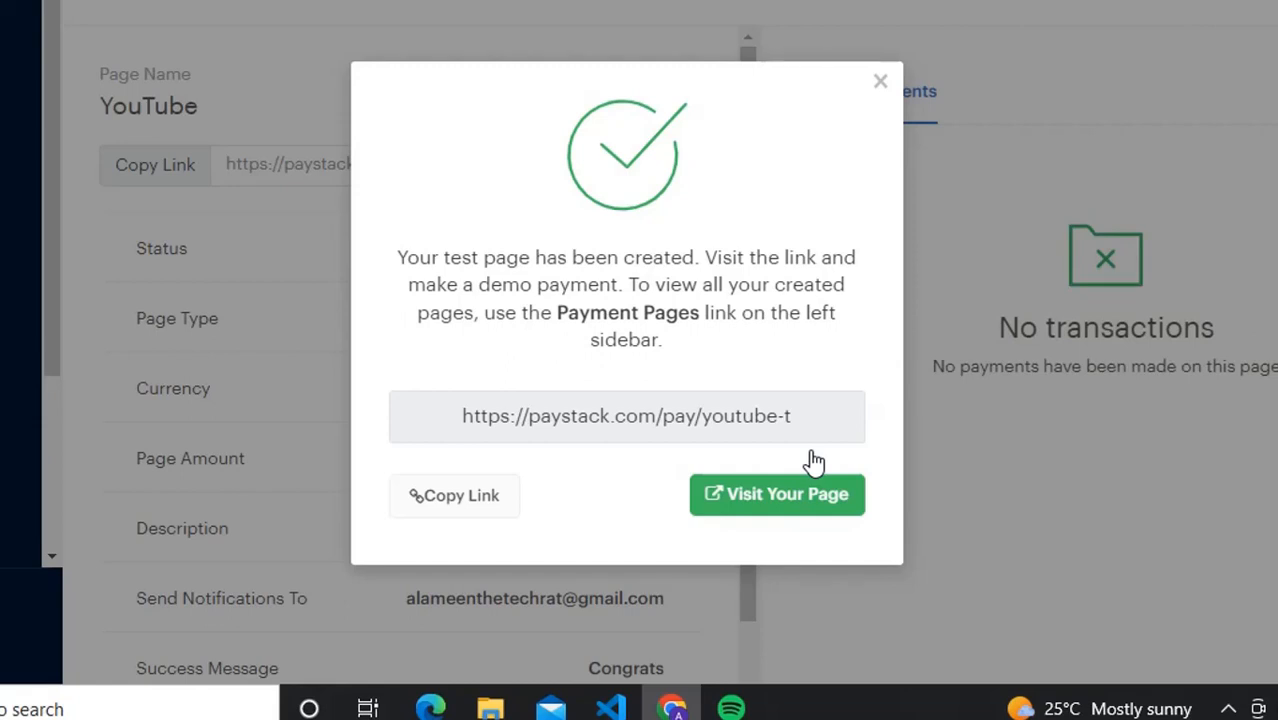
left_click(827, 496)
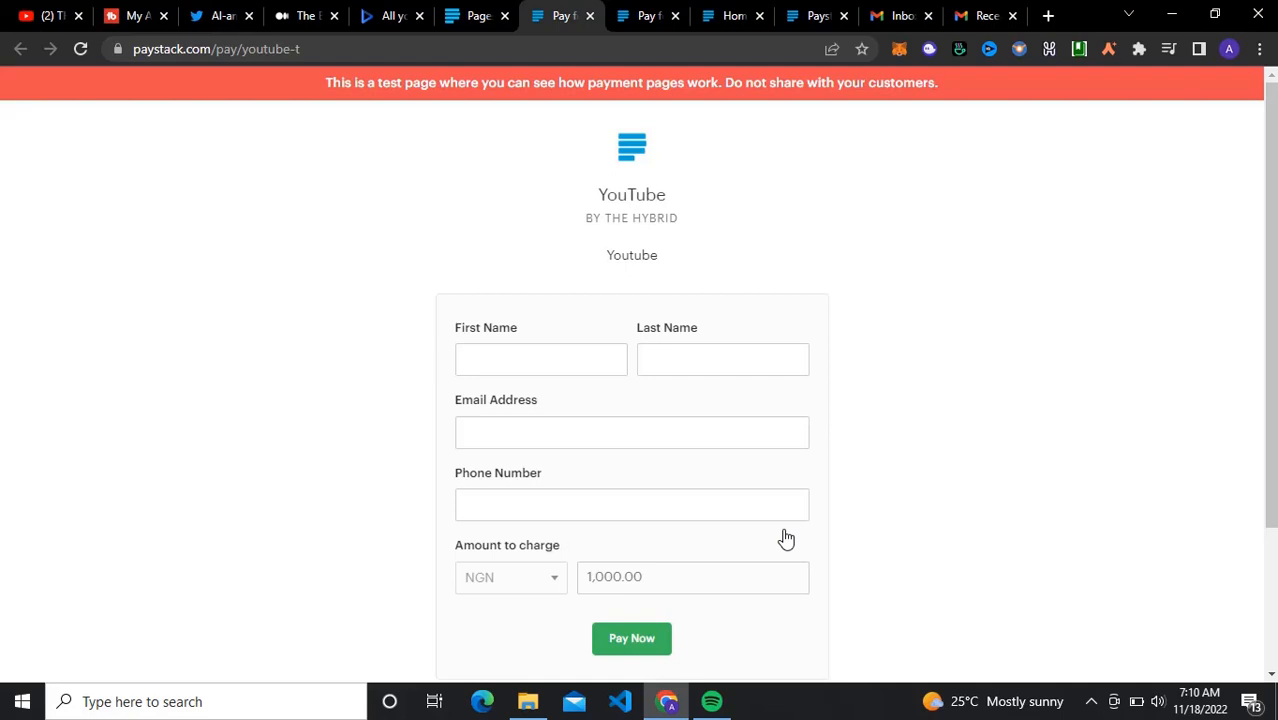
left_click_drag(1271, 332, 1272, 392)
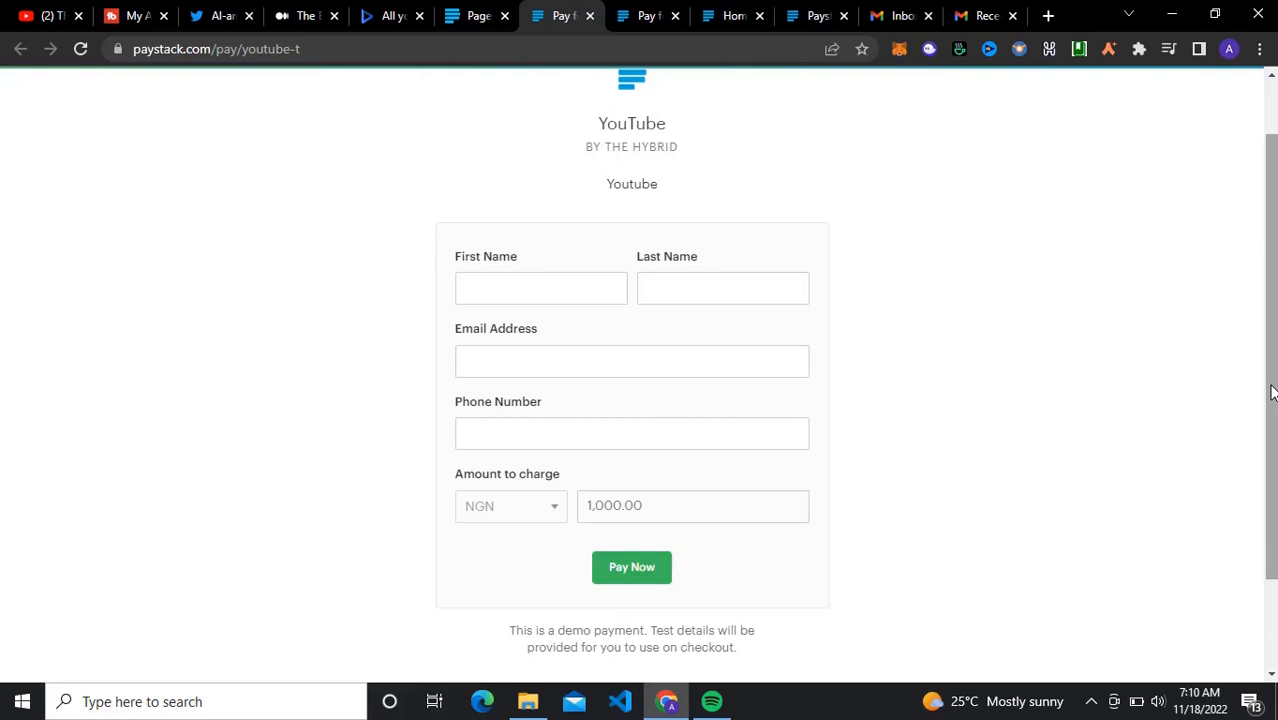
Switch to the Paystack docs and scroll to the Accept a payment example.
left_click(734, 22)
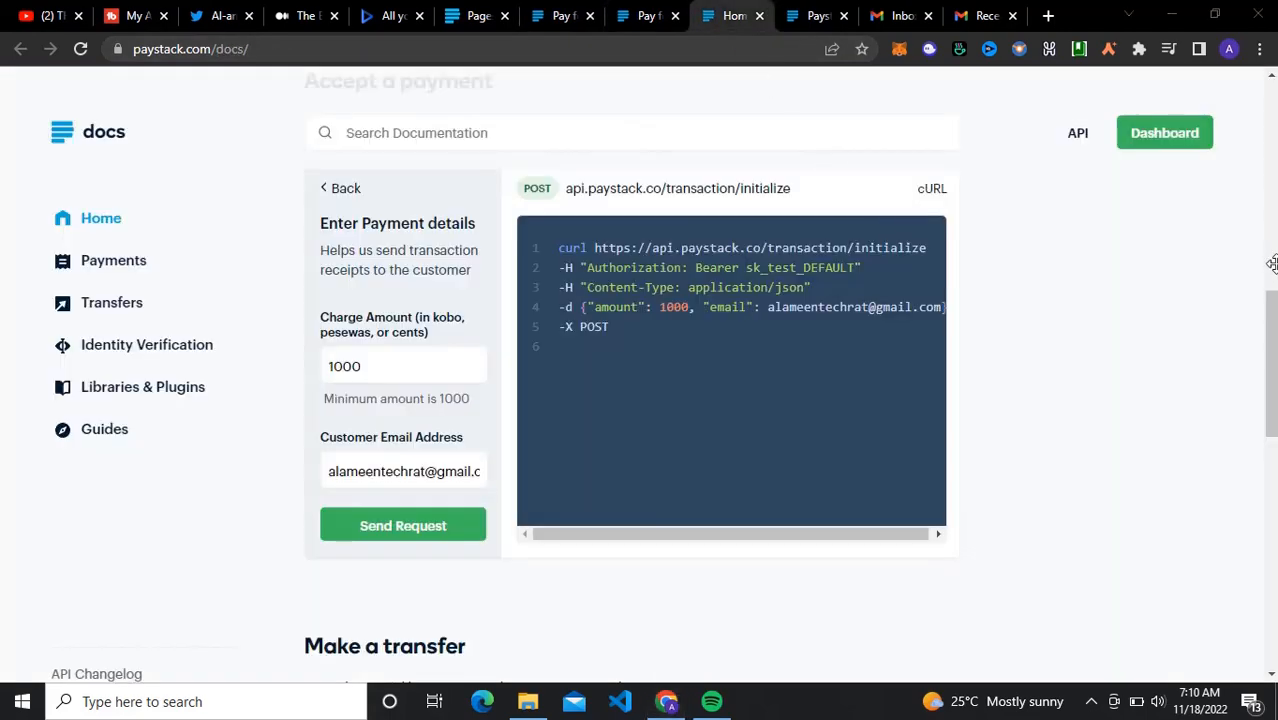
mouse_move(1272, 352)
left_mouse_down()
mouse_move(1272, 152)
mouse_move(1272, 332)
left_mouse_up()
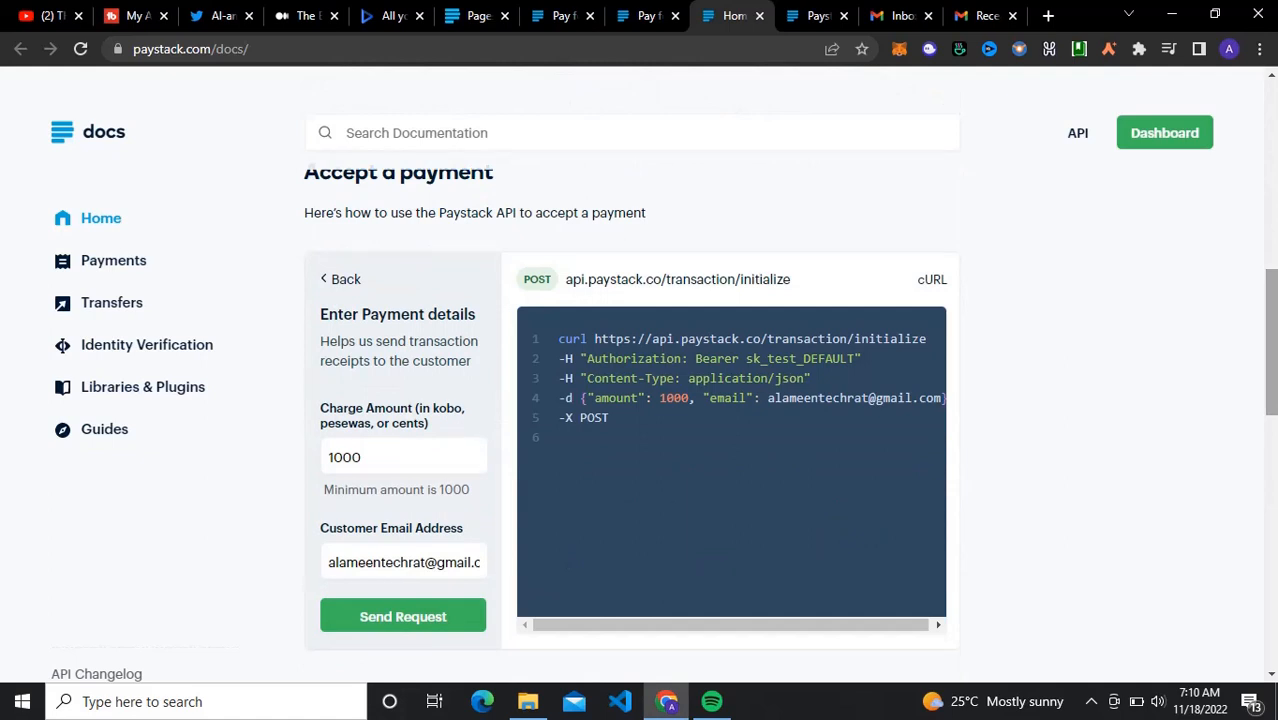